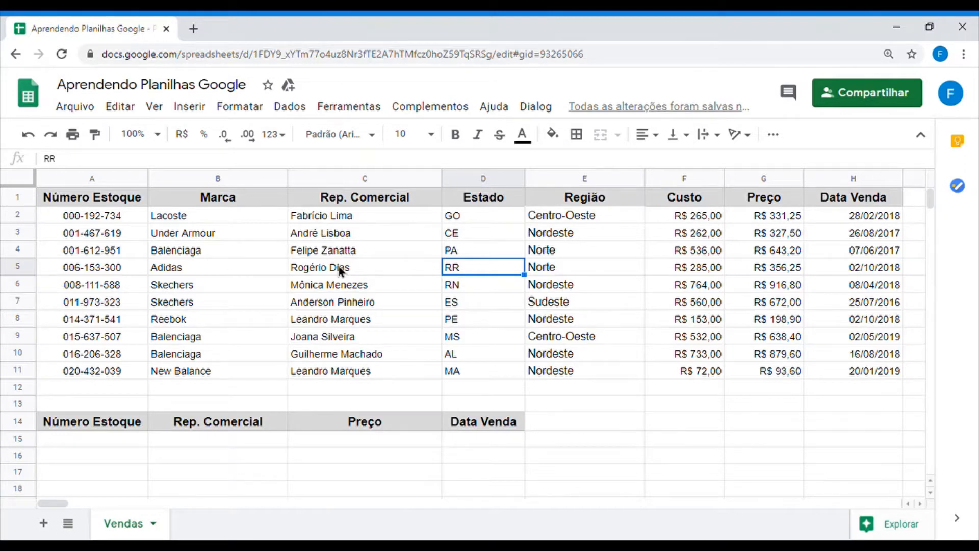
# - Examine the sales table A2:H11 column by column and the empty lookup table below it
pyautogui.click(341, 269)
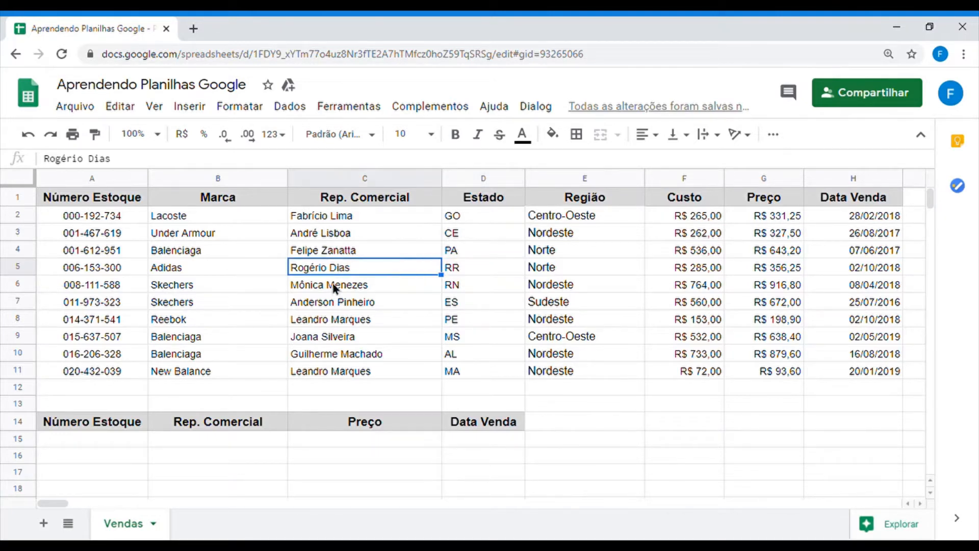
pyautogui.click(384, 458)
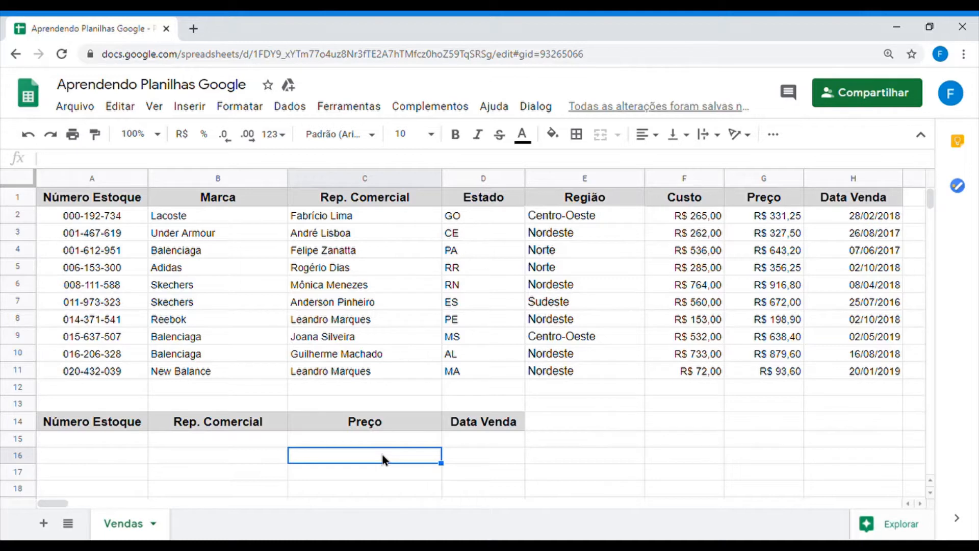
pyautogui.click(93, 437)
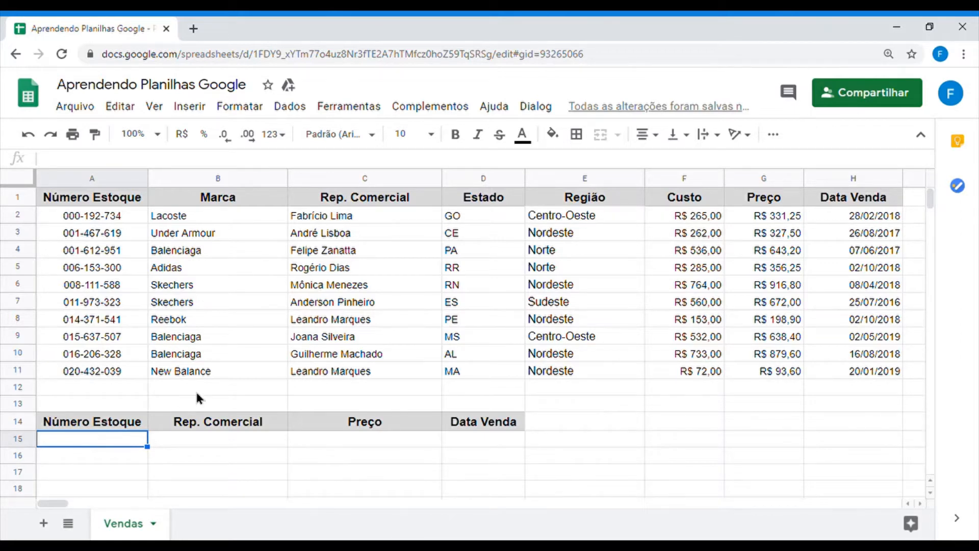
pyautogui.moveTo(106, 214); pyautogui.dragTo(895, 360)
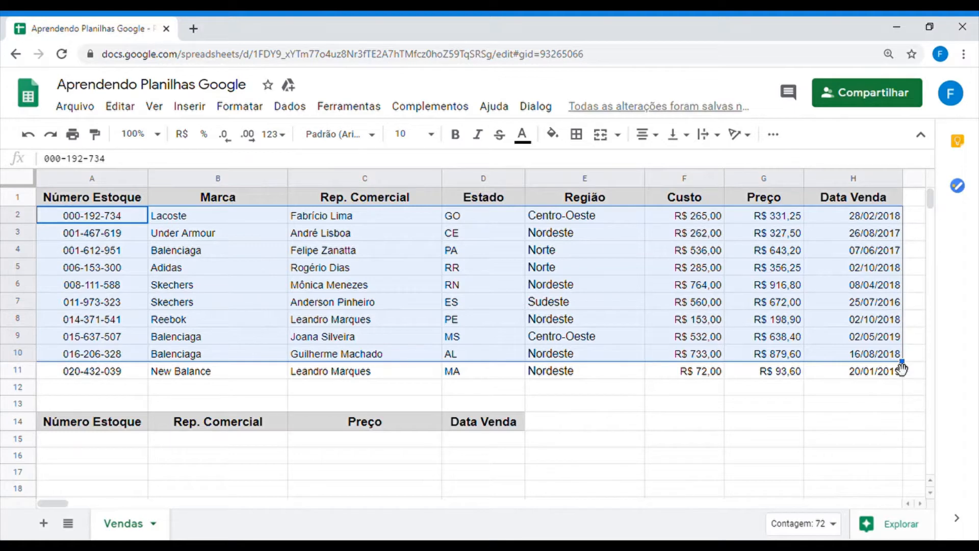
pyautogui.click(280, 256)
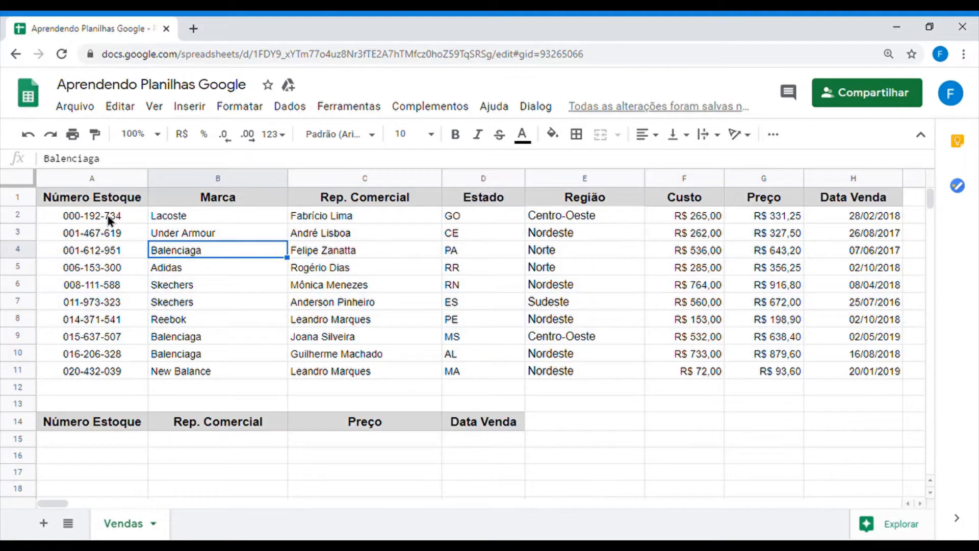
pyautogui.moveTo(97, 217); pyautogui.dragTo(860, 375)
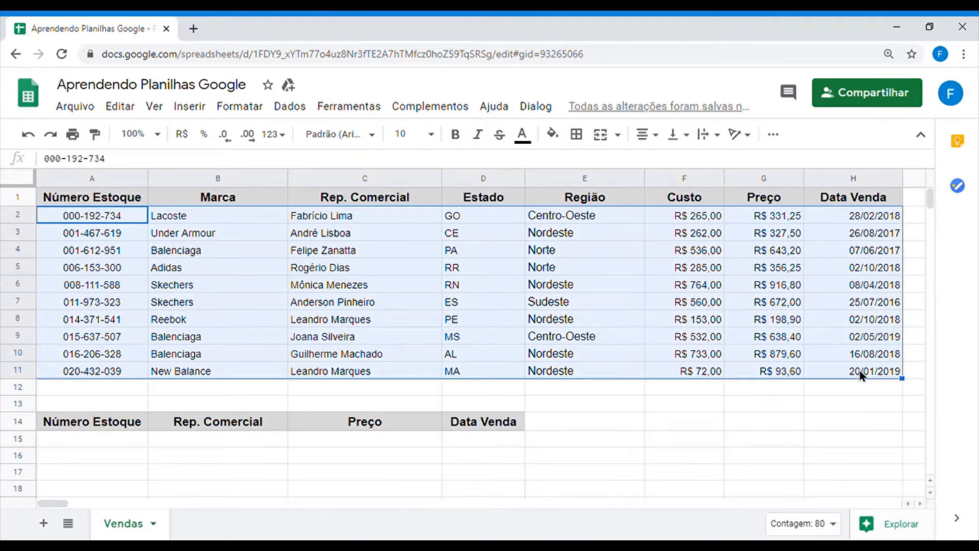
pyautogui.click(201, 272)
pyautogui.click(342, 257)
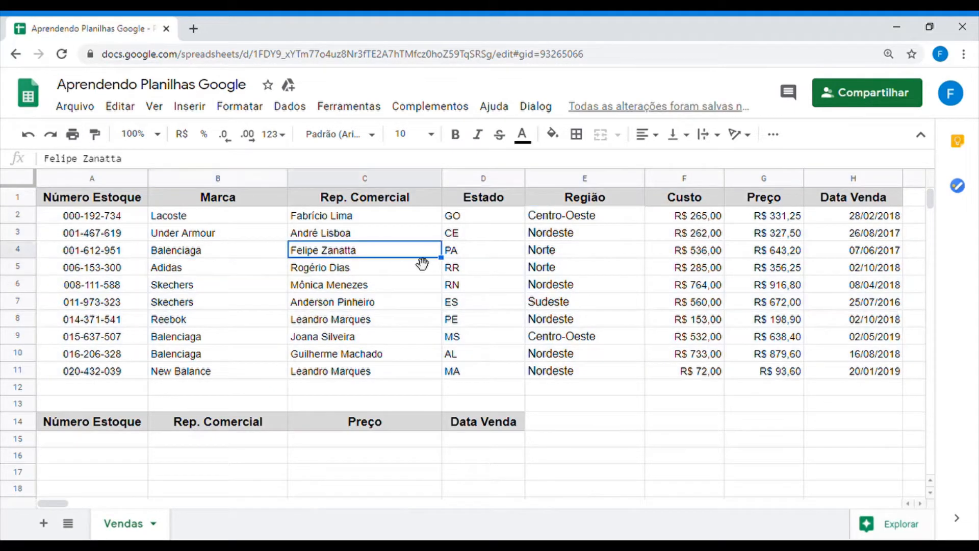
pyautogui.click(474, 264)
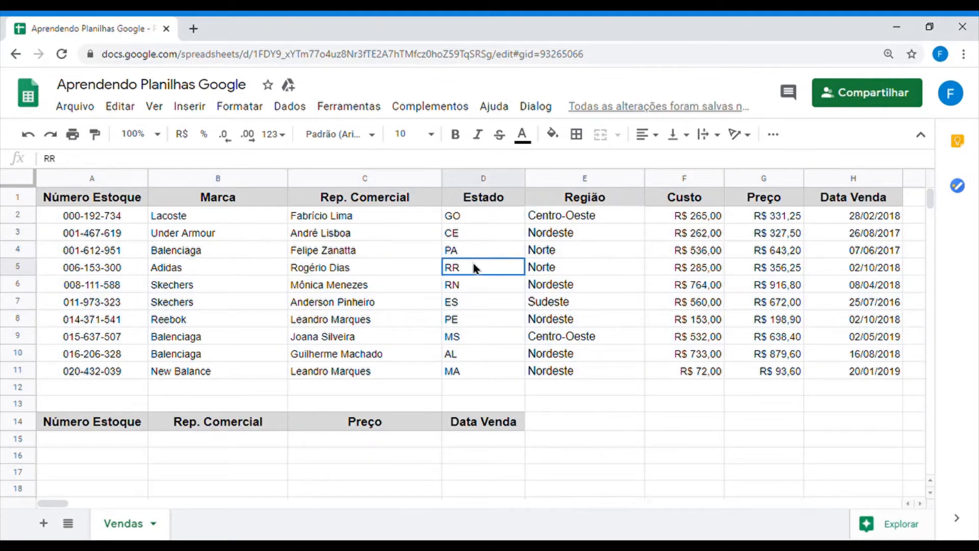
pyautogui.click(570, 256)
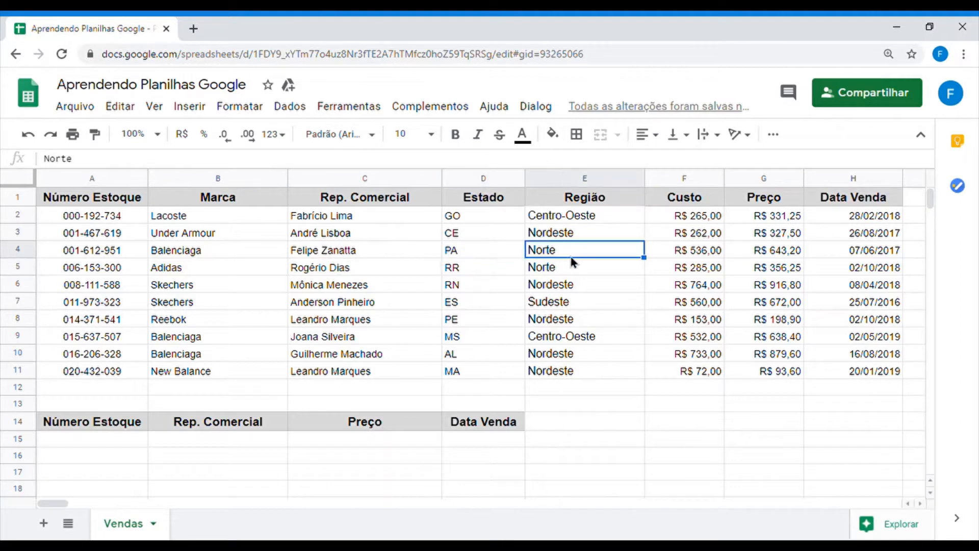
pyautogui.click(706, 269)
pyautogui.click(792, 252)
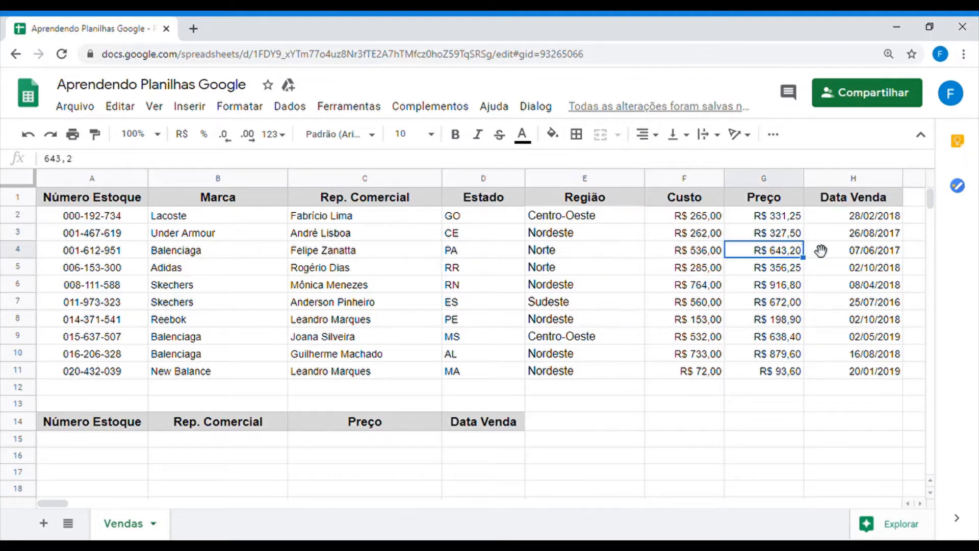
pyautogui.click(853, 254)
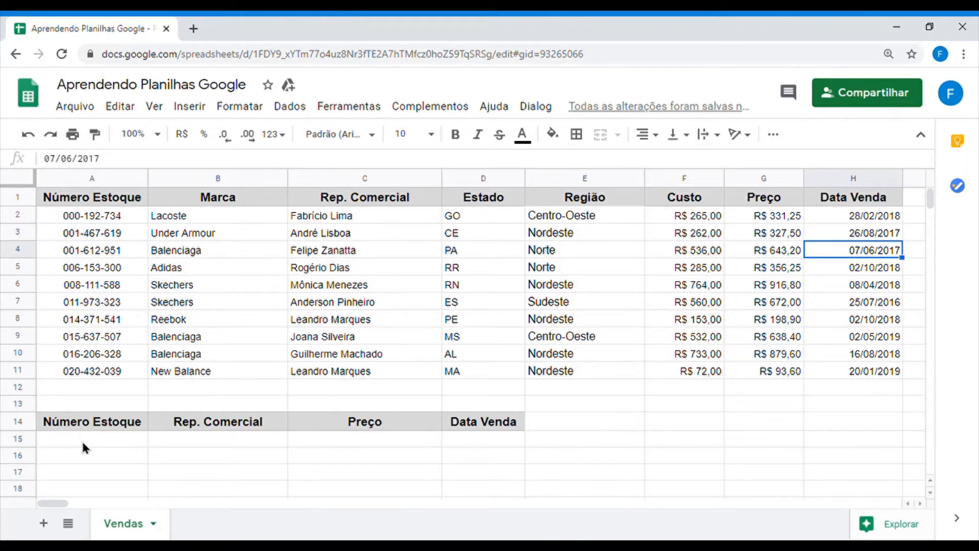
# - Copy stock number 008-111-588 from cell A6 into A15 under the lookup table's Número Estoque heading
pyautogui.click(99, 291)
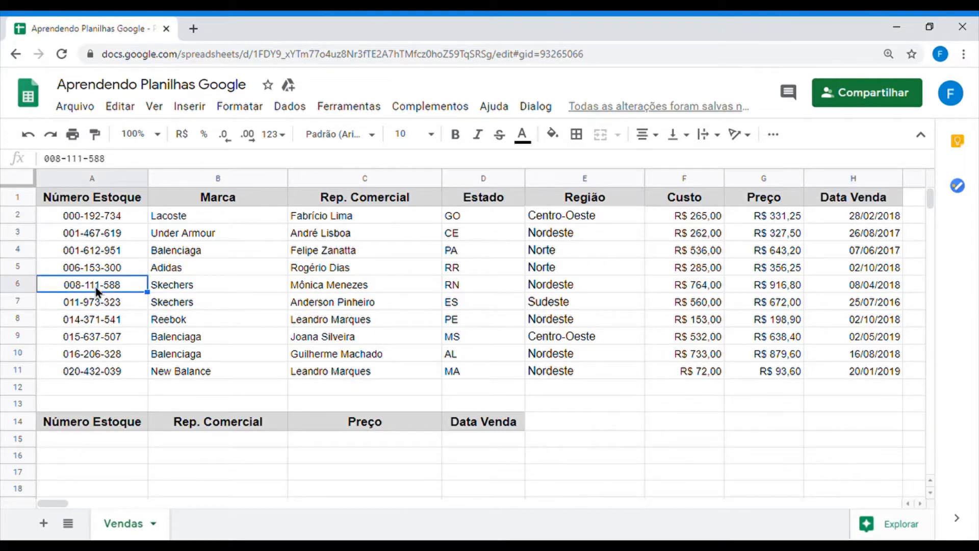
pyautogui.hotkey('ctrl', 'c')
pyautogui.click(107, 439)
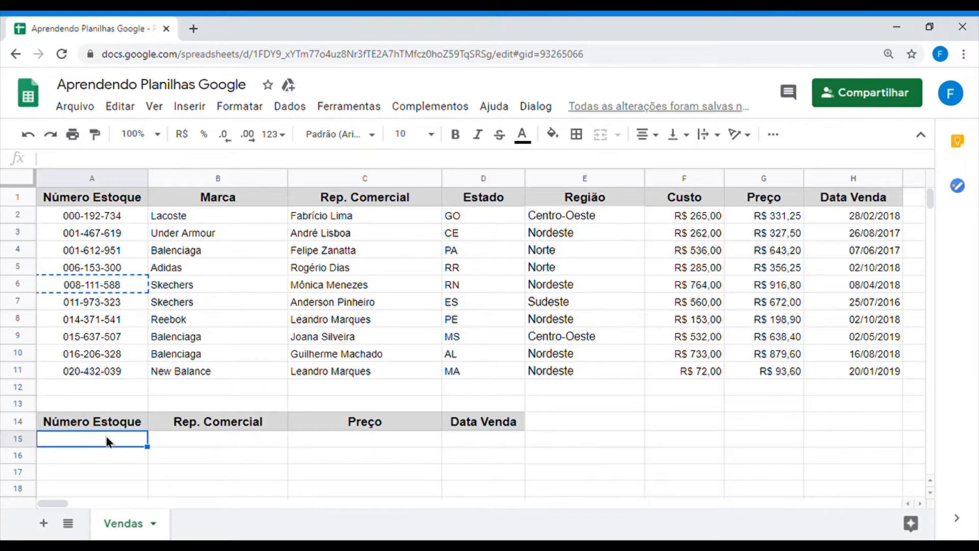
pyautogui.hotkey('ctrl', 'v')
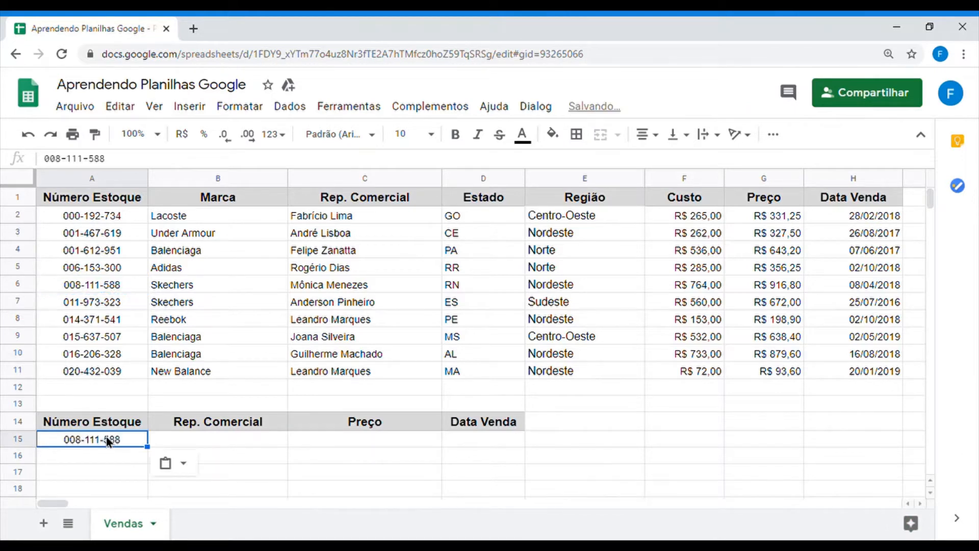
# - Review the lookup row's Rep. Comercial, Preço and Data Venda cells against the stock number in the sales table
pyautogui.click(197, 437)
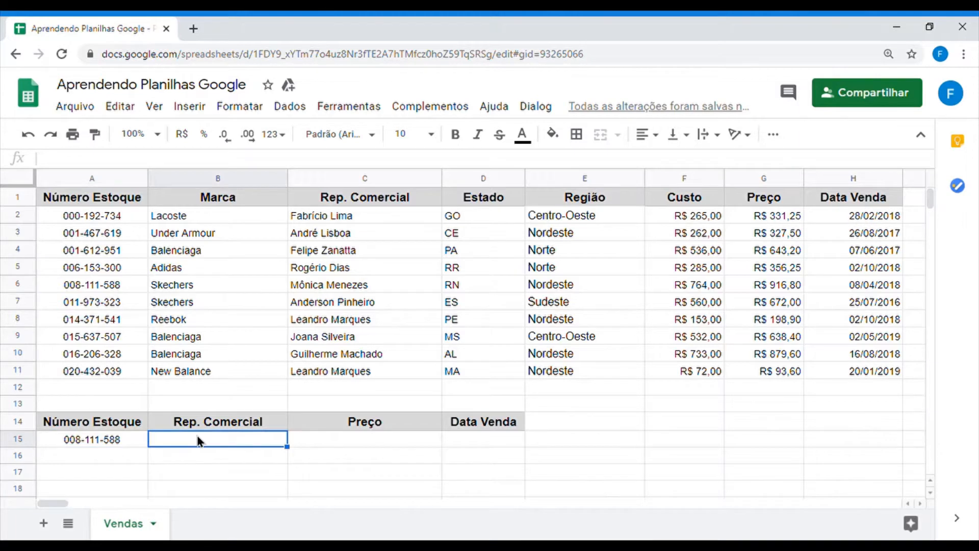
pyautogui.click(108, 443)
pyautogui.click(109, 285)
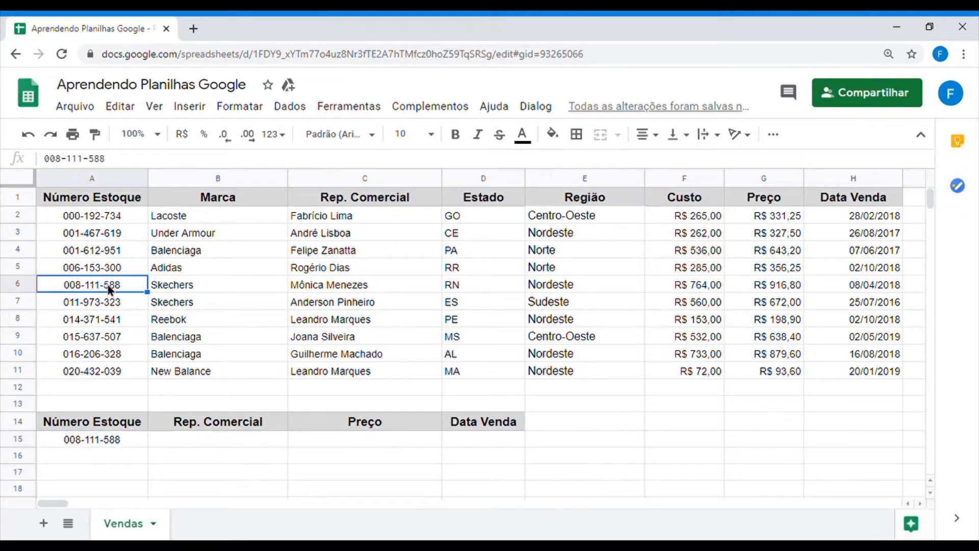
pyautogui.click(380, 442)
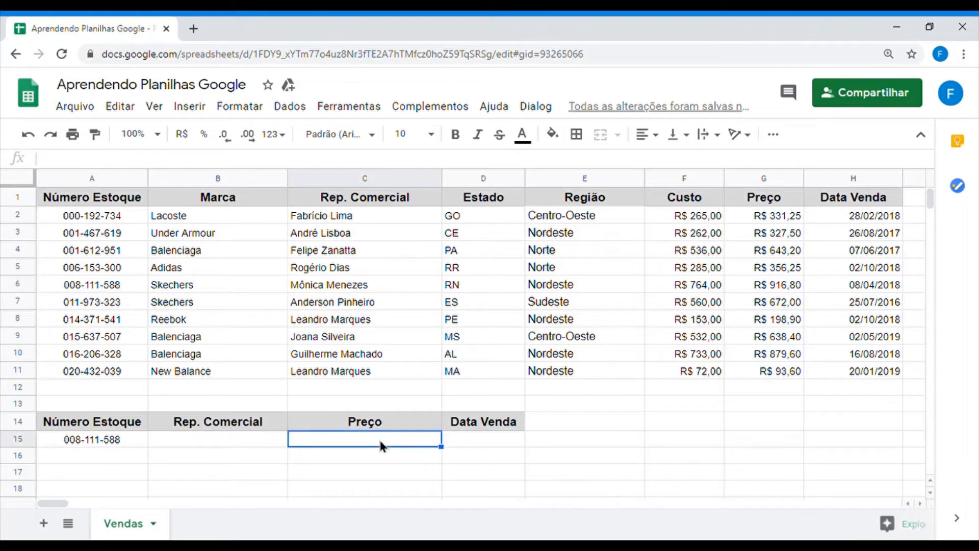
pyautogui.click(498, 439)
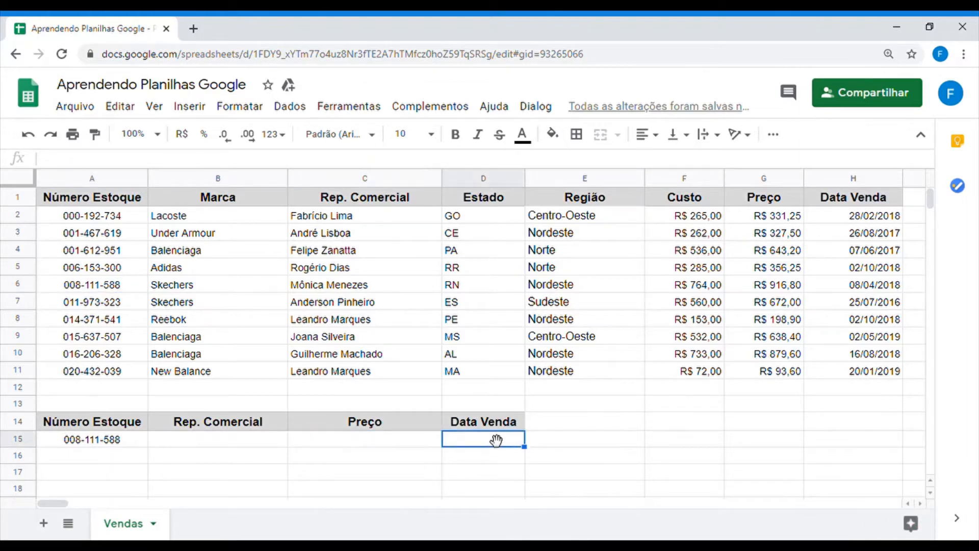
pyautogui.click(99, 438)
pyautogui.click(193, 428)
# - Start a PROCV formula in B15 with A15 as the search key, checking the function help for that argument
pyautogui.click(197, 441)
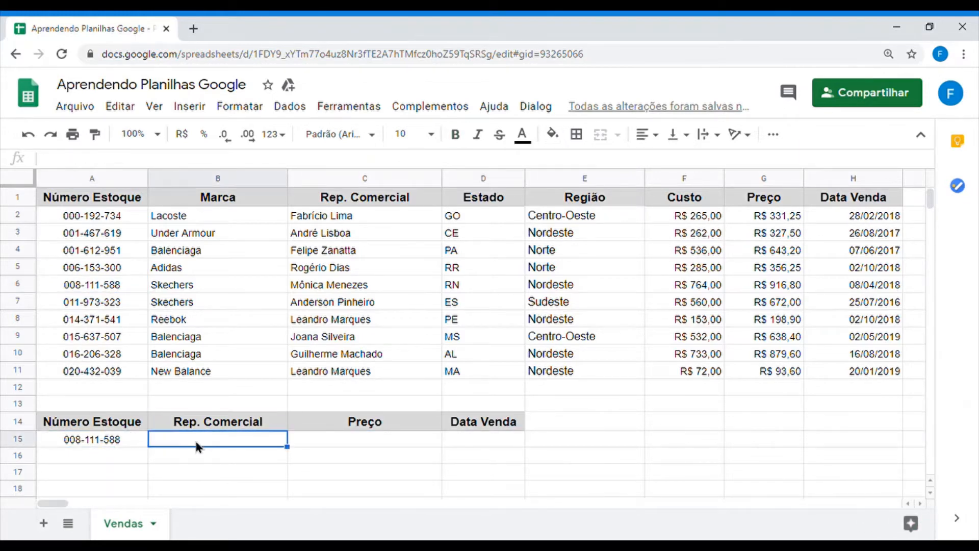
pyautogui.write('=pro')
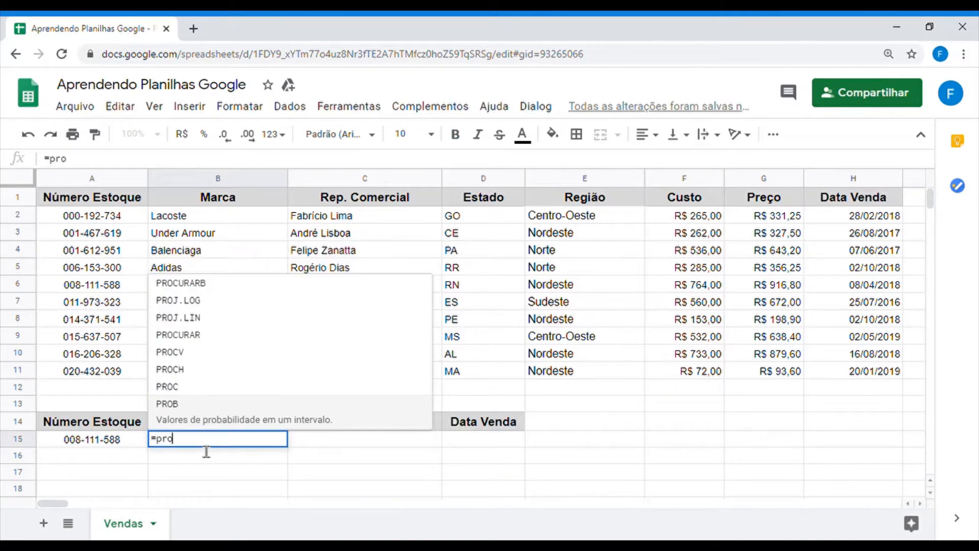
pyautogui.write('cv')
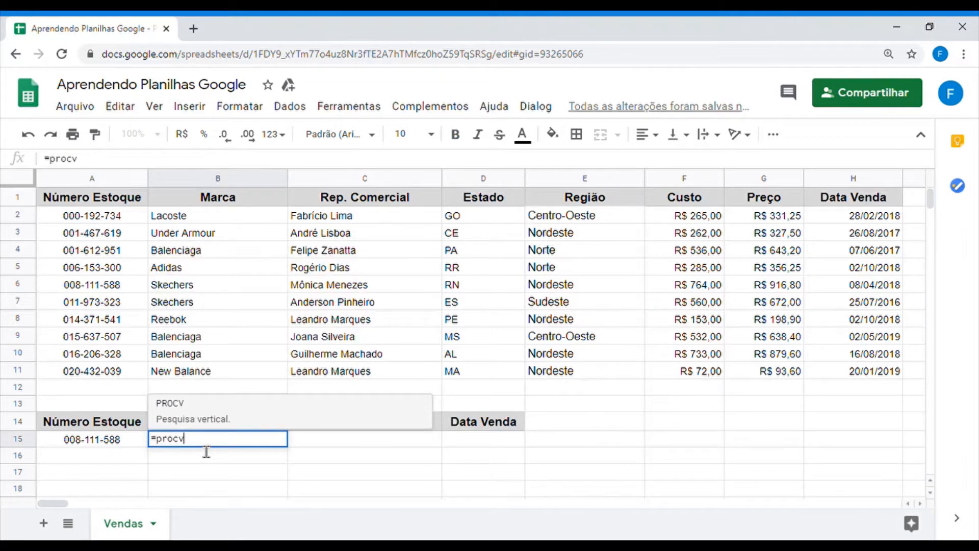
pyautogui.write('(')
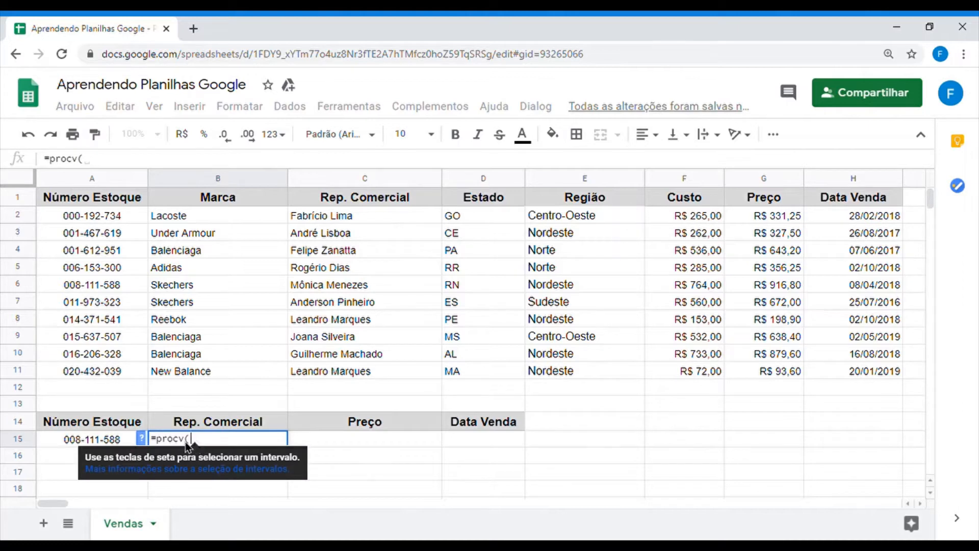
pyautogui.click(142, 438)
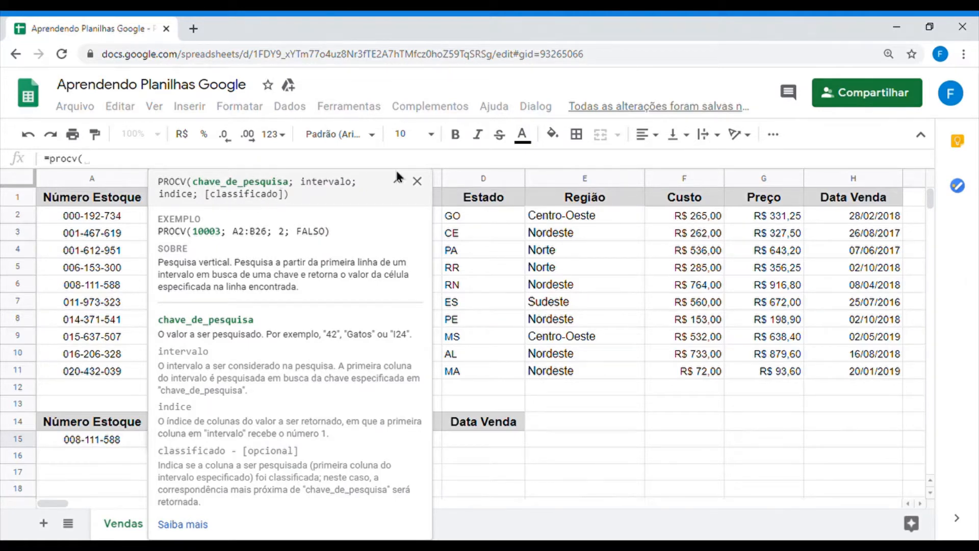
pyautogui.click(417, 180)
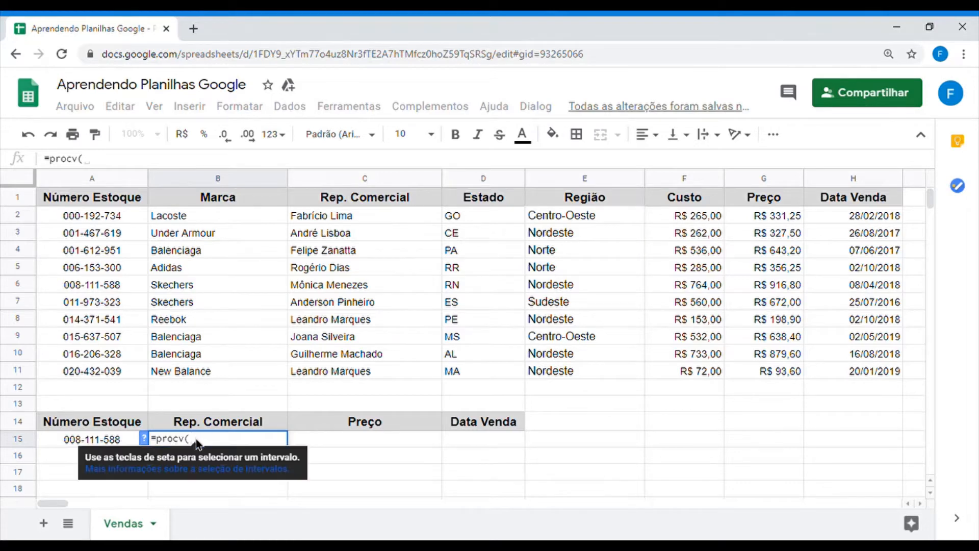
pyautogui.click(116, 440)
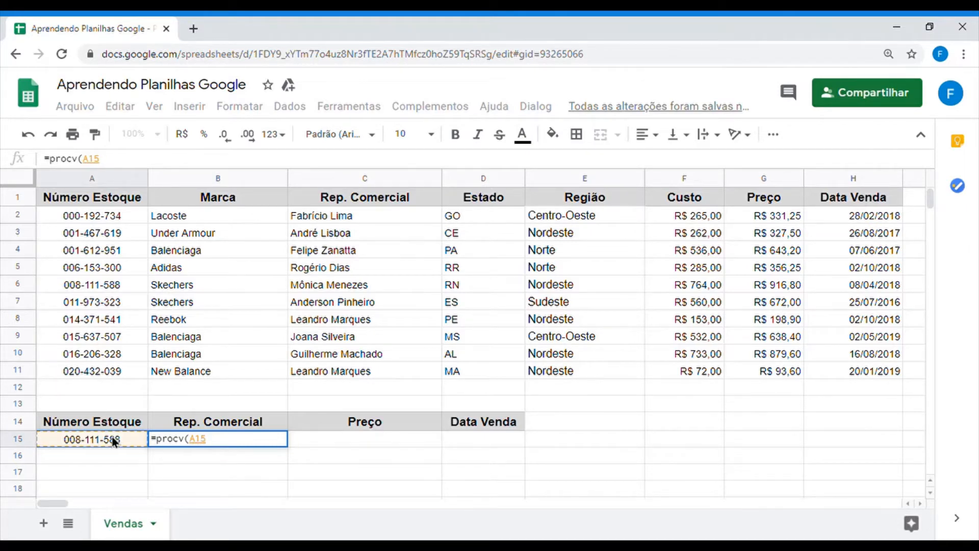
pyautogui.write(';')
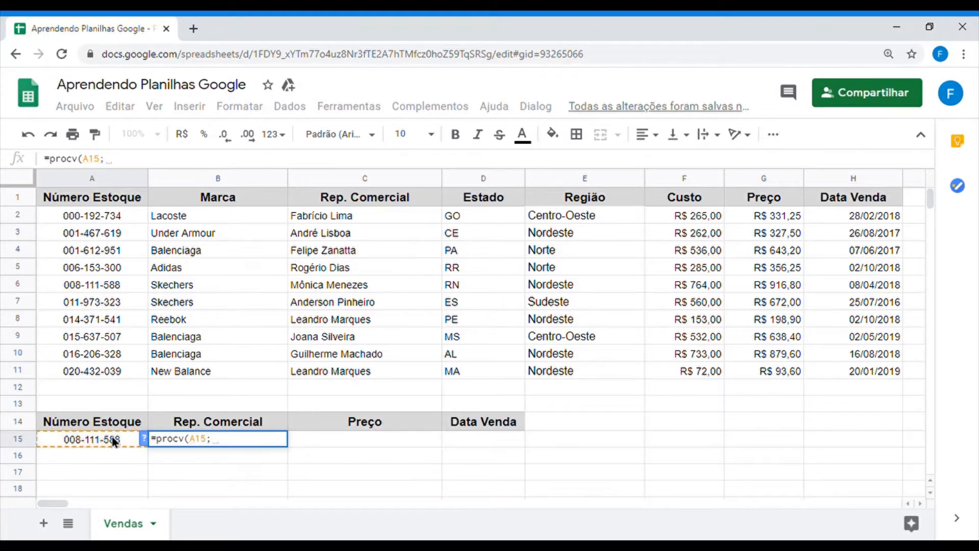
# - Check the help for the intervalo argument and add the sales data as the absolute range $A$2:$H$11 to the PROCV formula
pyautogui.click(144, 439)
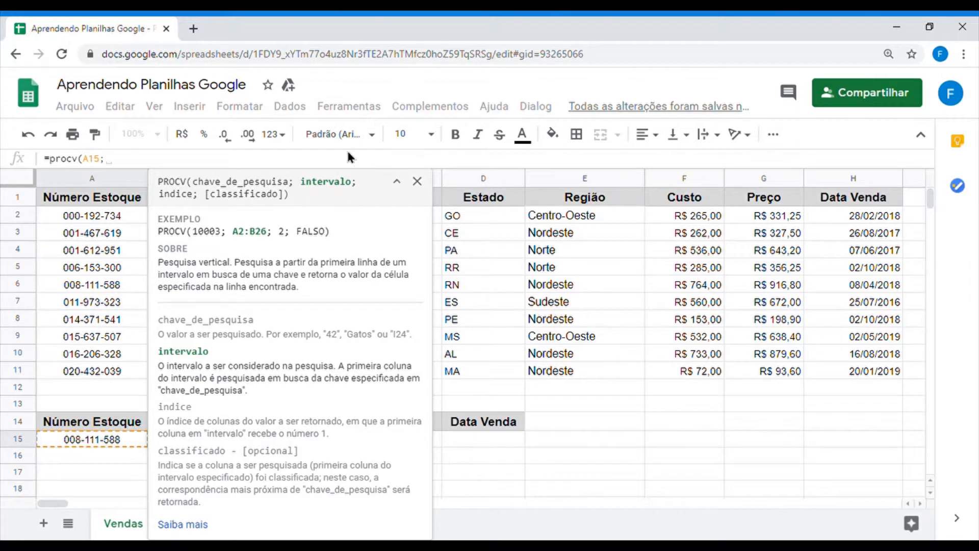
pyautogui.click(417, 181)
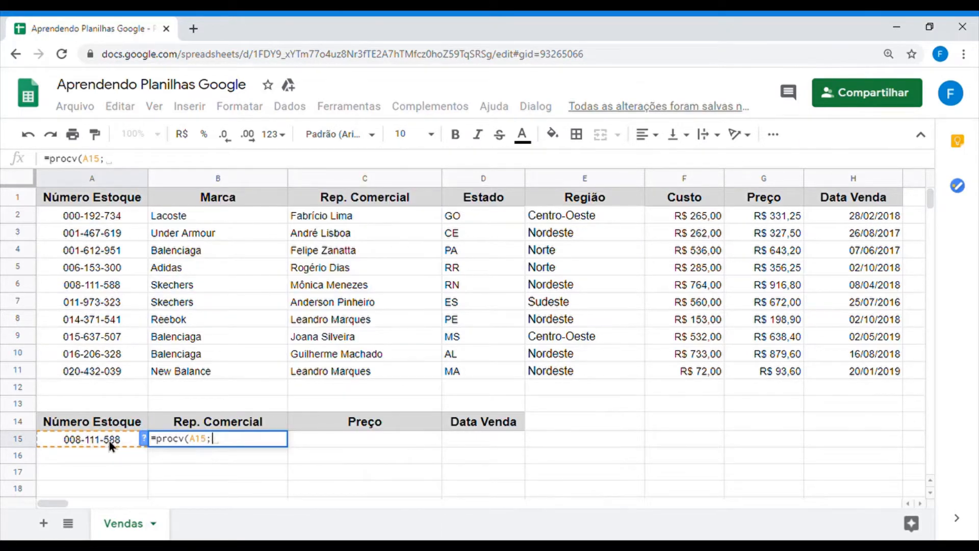
pyautogui.click(97, 219)
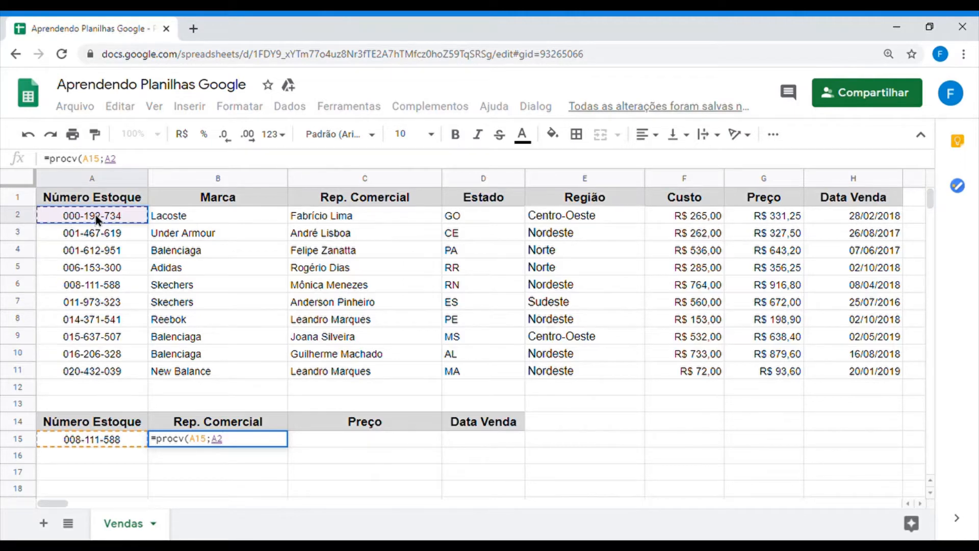
pyautogui.hotkey('ctrl', 'shift', 'Right')
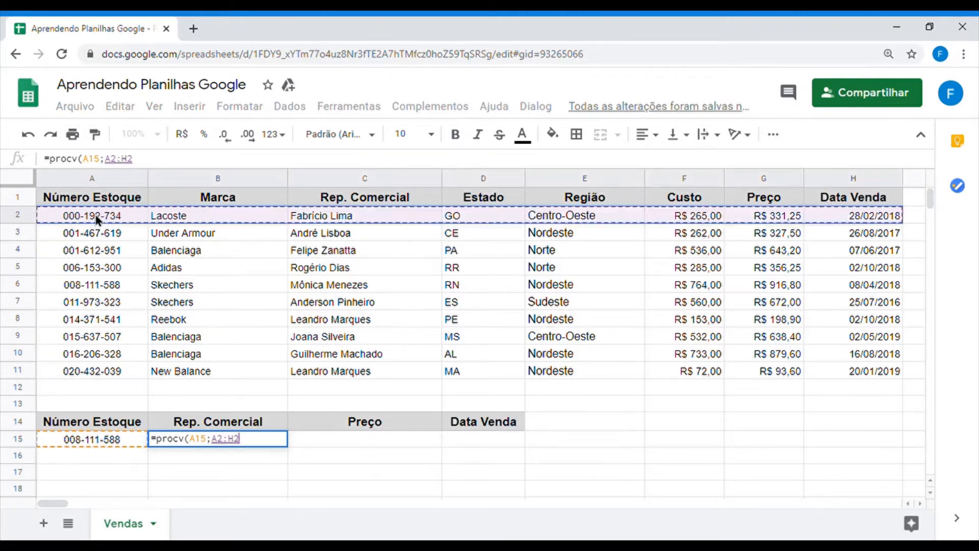
pyautogui.hotkey('ctrl', 'shift', 'Down')
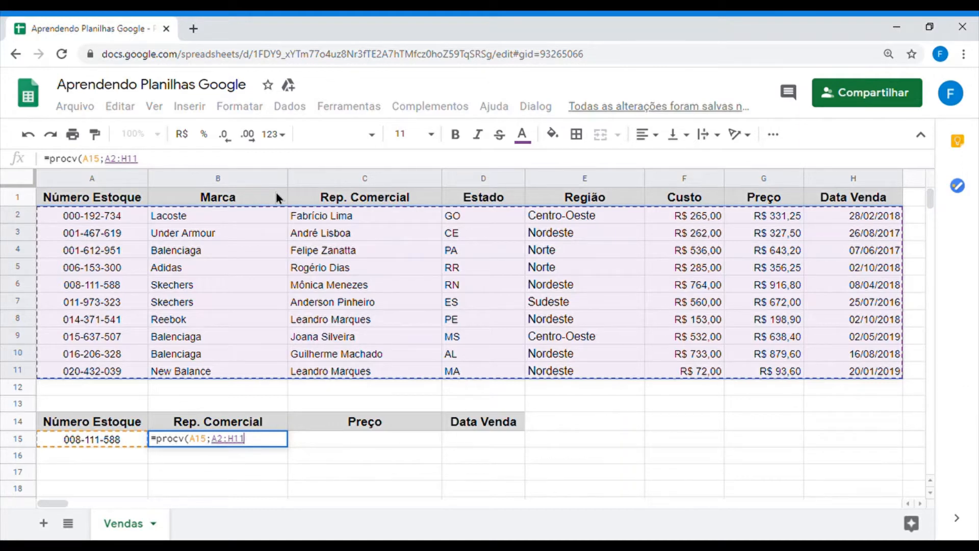
pyautogui.press('F4')
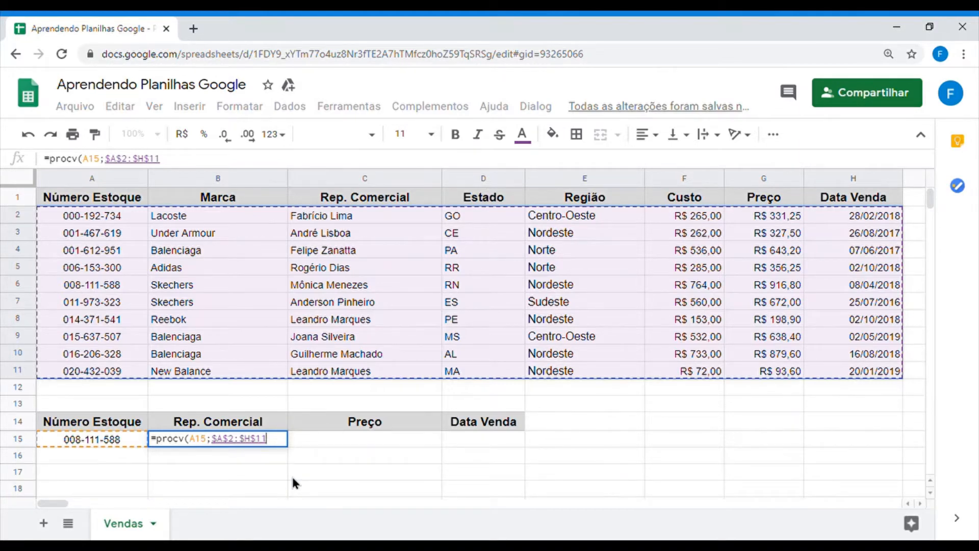
pyautogui.write(';')
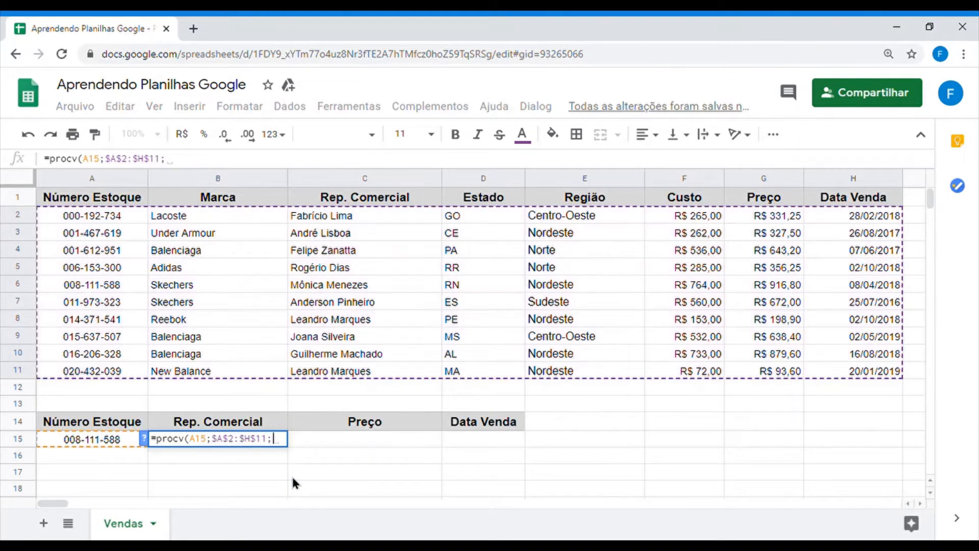
# - Check the help for the índice argument and set the PROCV formula's column index to 3 for Rep. Comercial
pyautogui.click(144, 438)
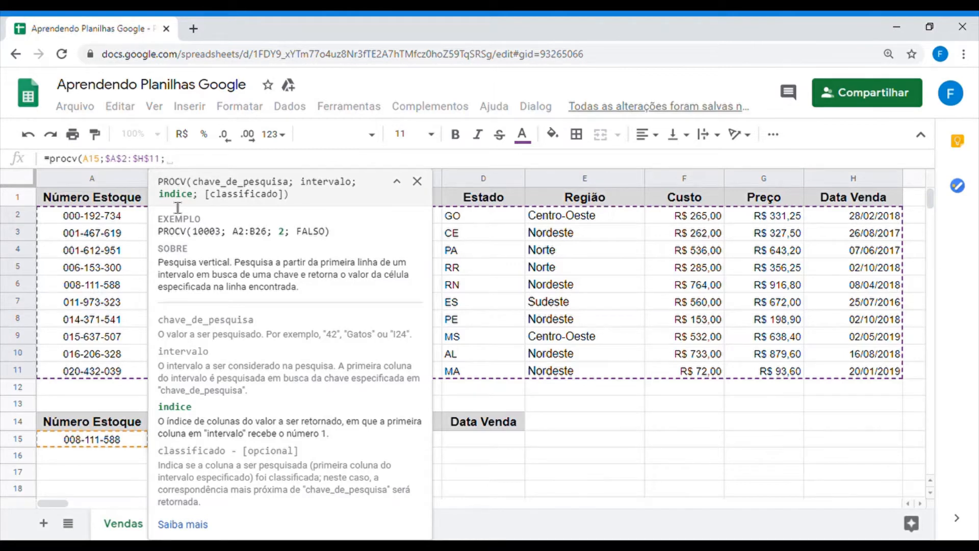
pyautogui.click(418, 182)
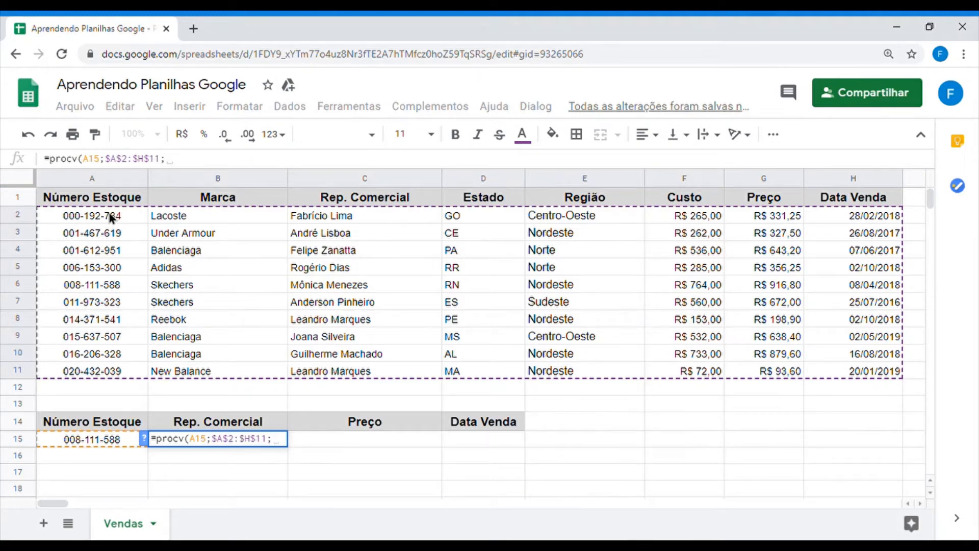
pyautogui.click(257, 443)
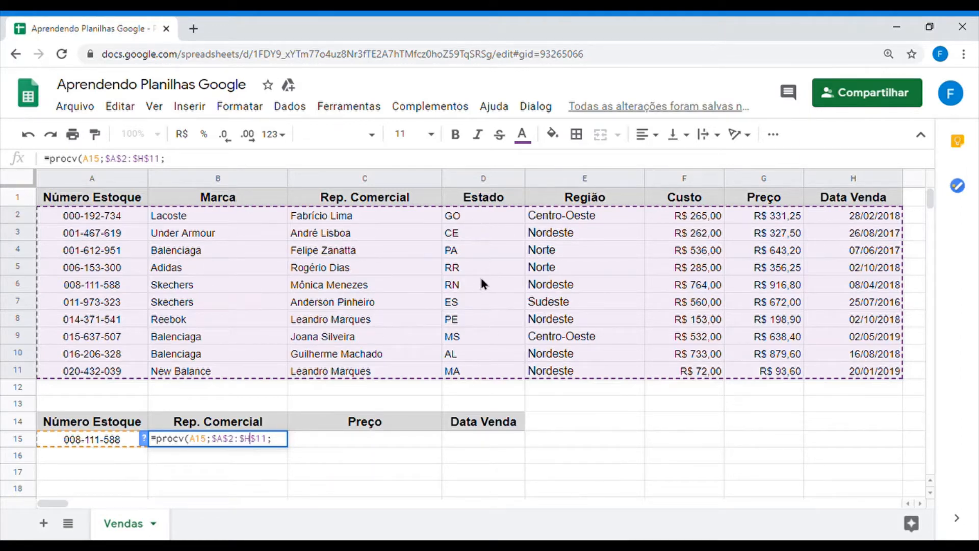
pyautogui.click(285, 442)
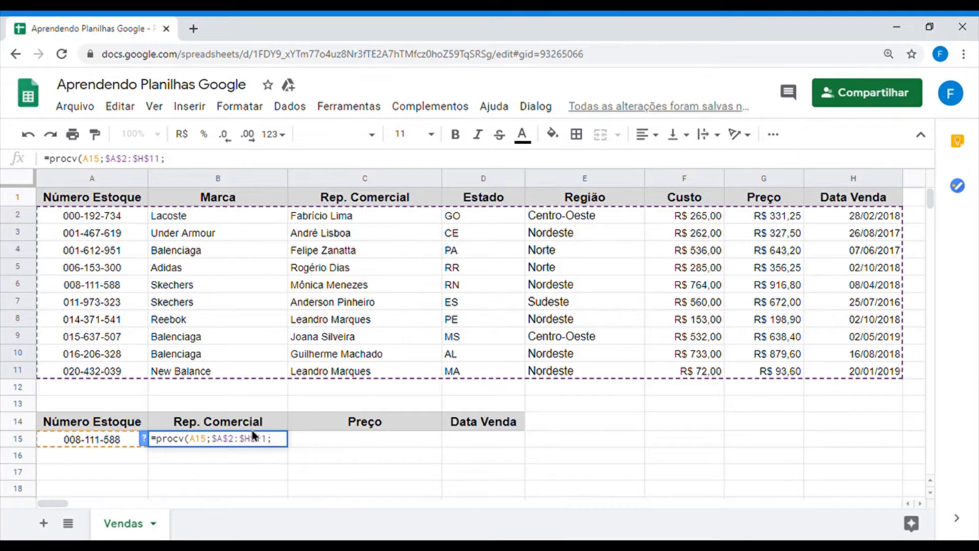
pyautogui.write('3')
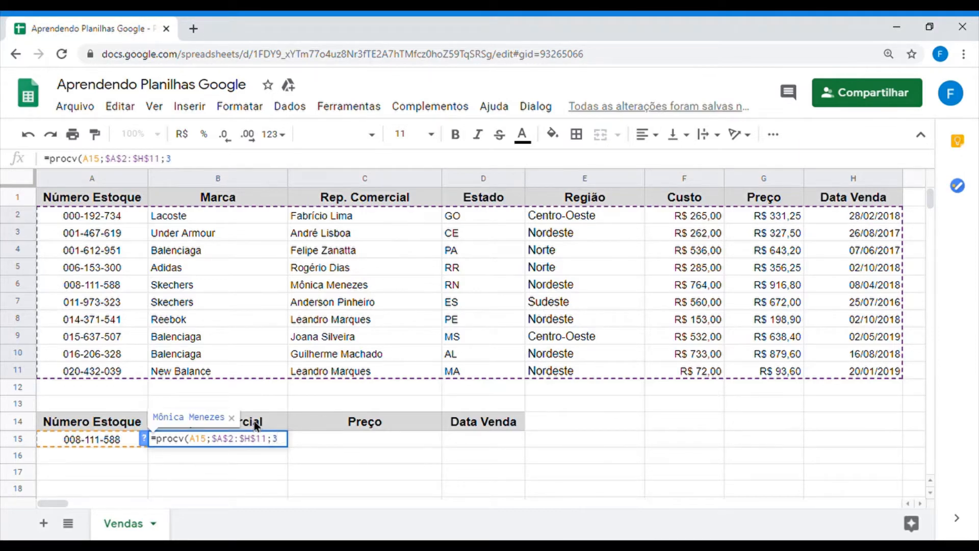
pyautogui.write(';')
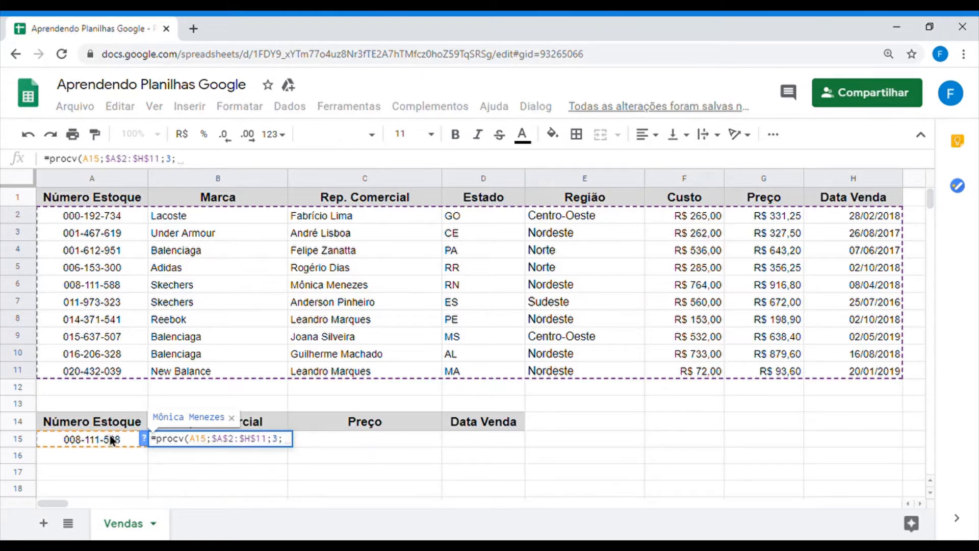
# - Check the help for the classificado argument and complete the B15 PROCV formula with 0 for an exact match
pyautogui.click(145, 438)
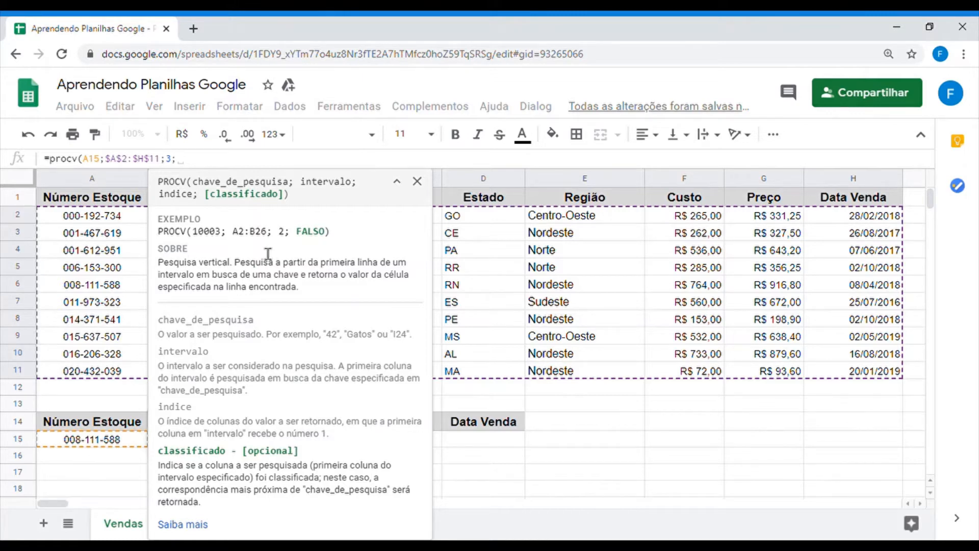
pyautogui.click(417, 181)
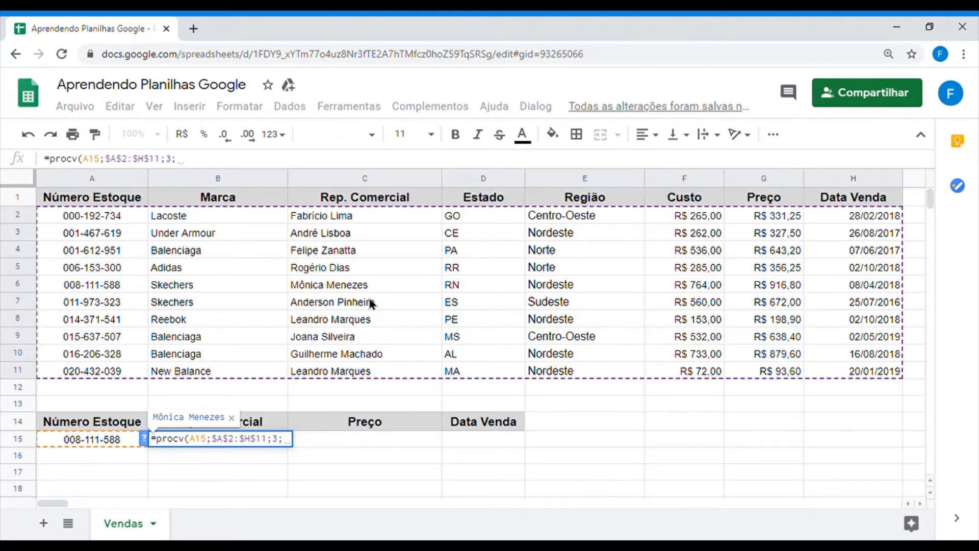
pyautogui.write('0')
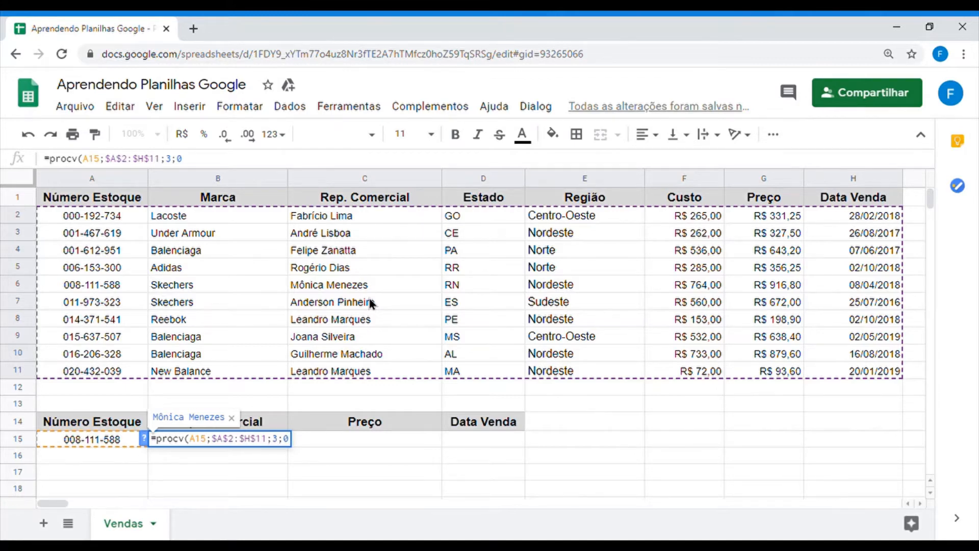
pyautogui.write(')')
pyautogui.press('Return')
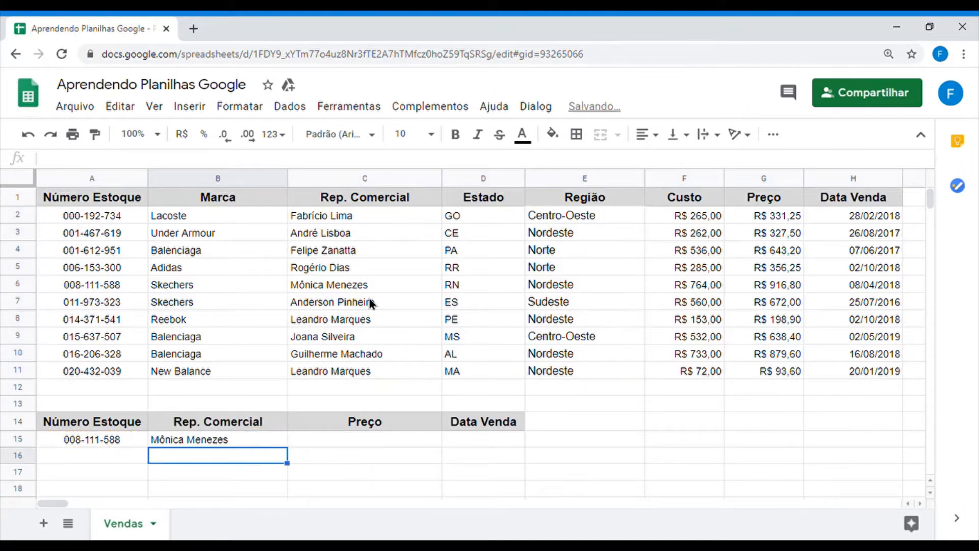
# - Compare the B15 lookup result with the stock number and Rep. Comercial in row 6 of the sales table
pyautogui.click(199, 439)
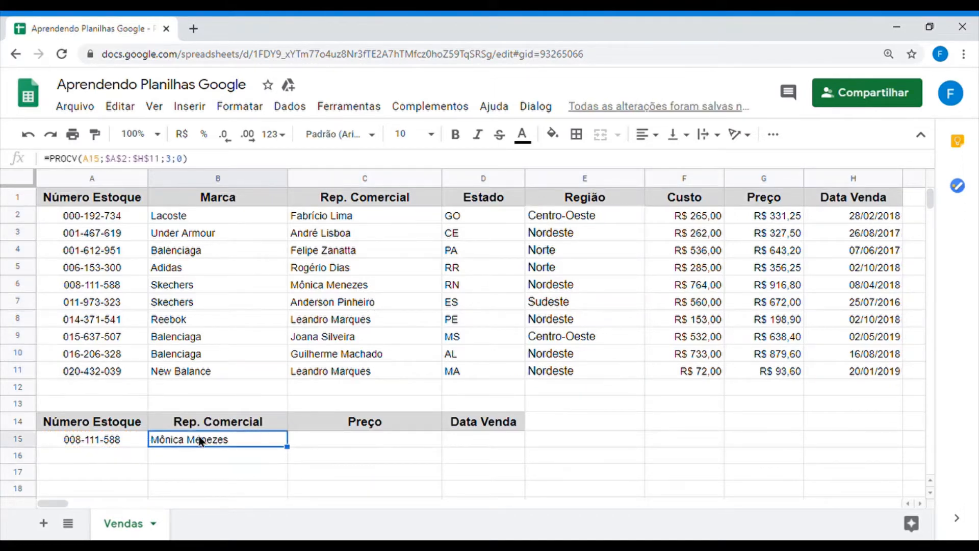
pyautogui.click(111, 290)
pyautogui.click(332, 289)
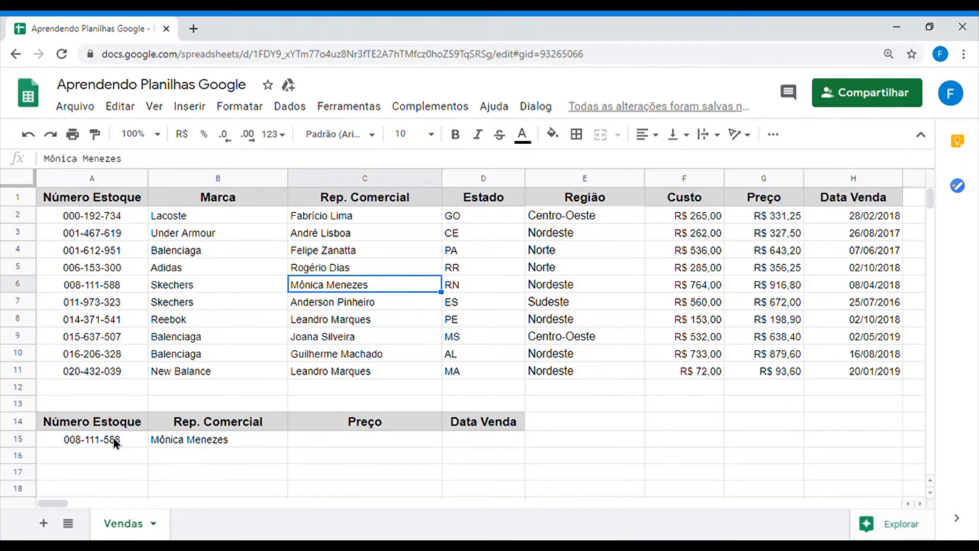
# - Copy stock number 014-371-541 from A8 into A15 and compare the B15 result with row 8's Rep. Comercial
pyautogui.click(120, 317)
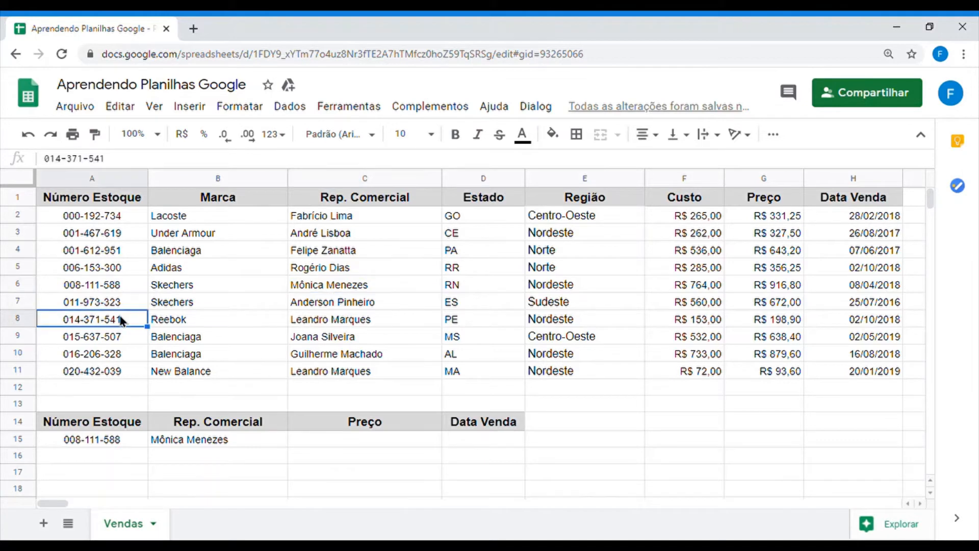
pyautogui.click(116, 439)
pyautogui.write('014-371-541')
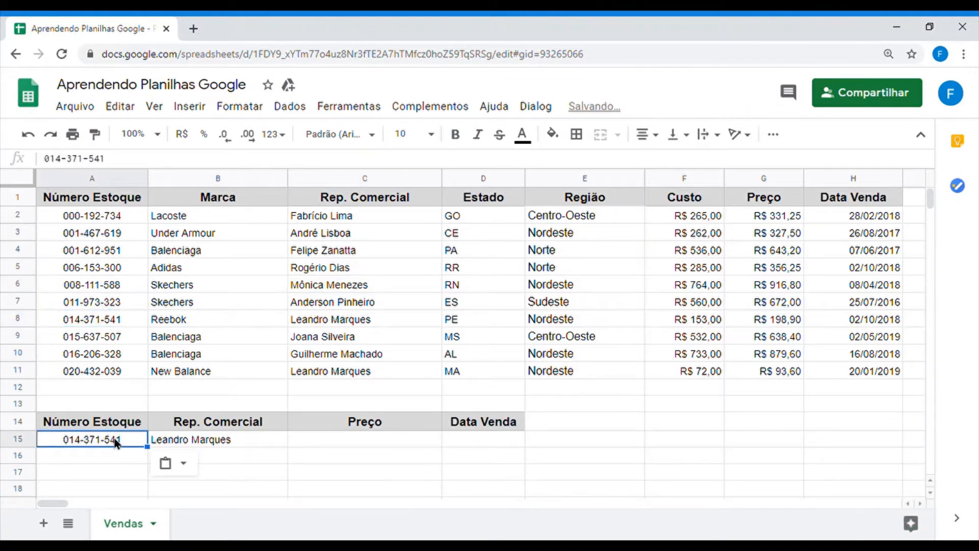
pyautogui.click(191, 443)
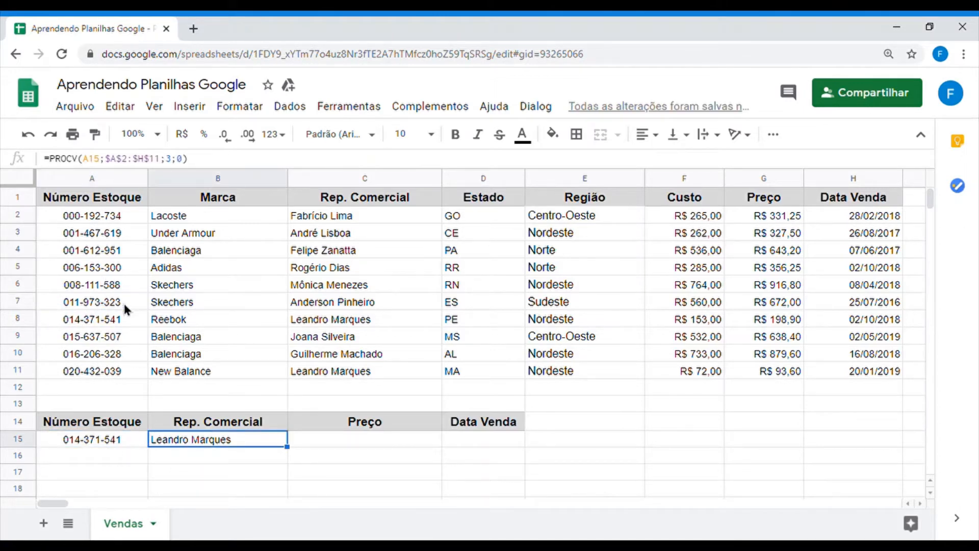
pyautogui.click(310, 323)
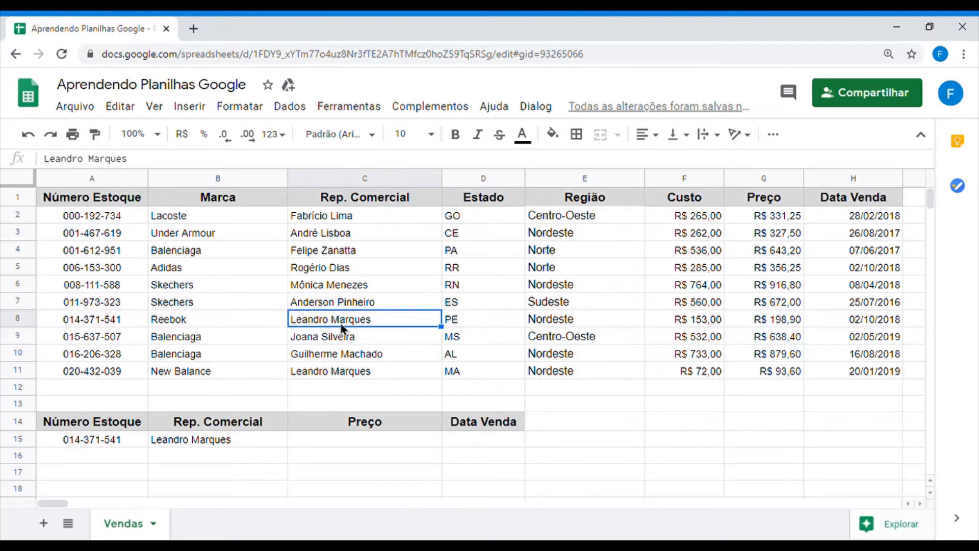
pyautogui.click(220, 441)
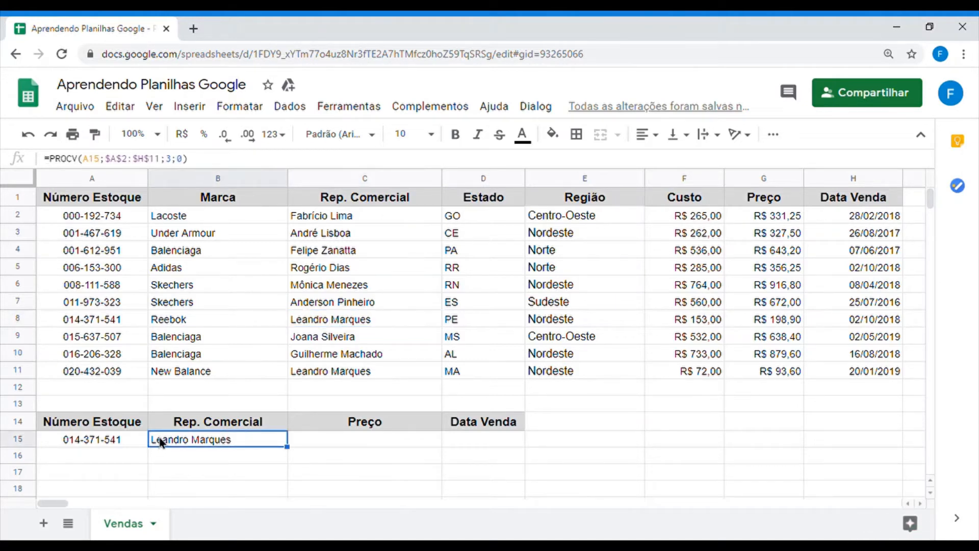
# - Change the column index in the B15 PROCV formula to 1 so it returns the Número Estoque column
pyautogui.click(314, 441)
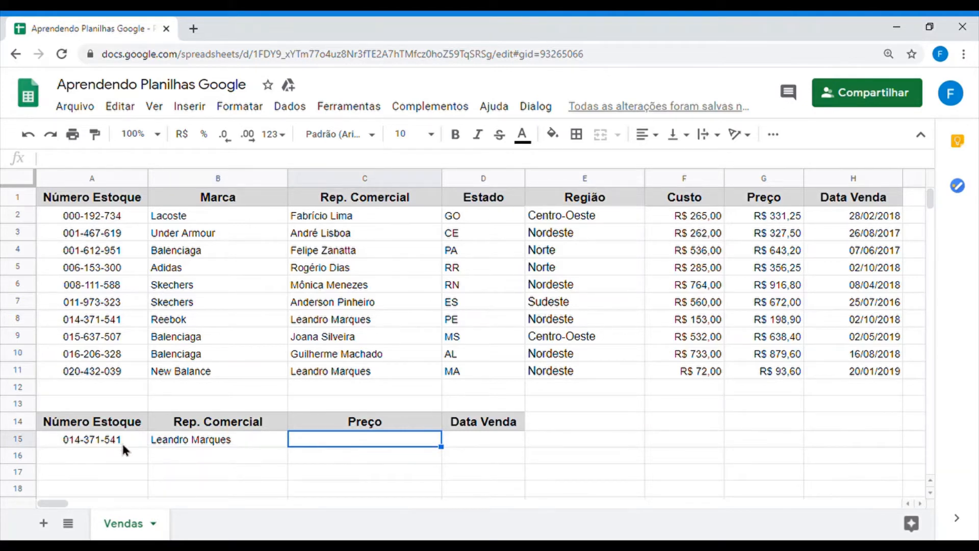
pyautogui.click(179, 441)
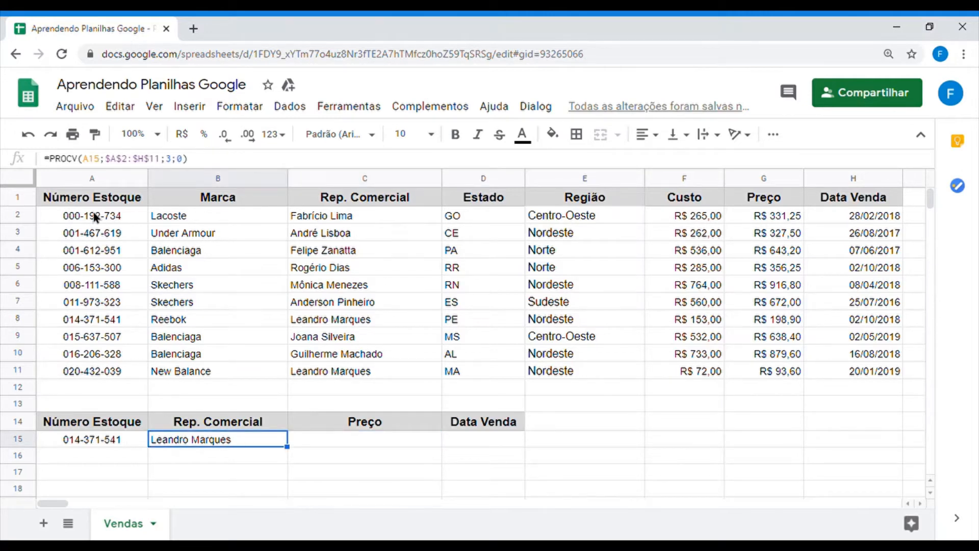
pyautogui.click(148, 162)
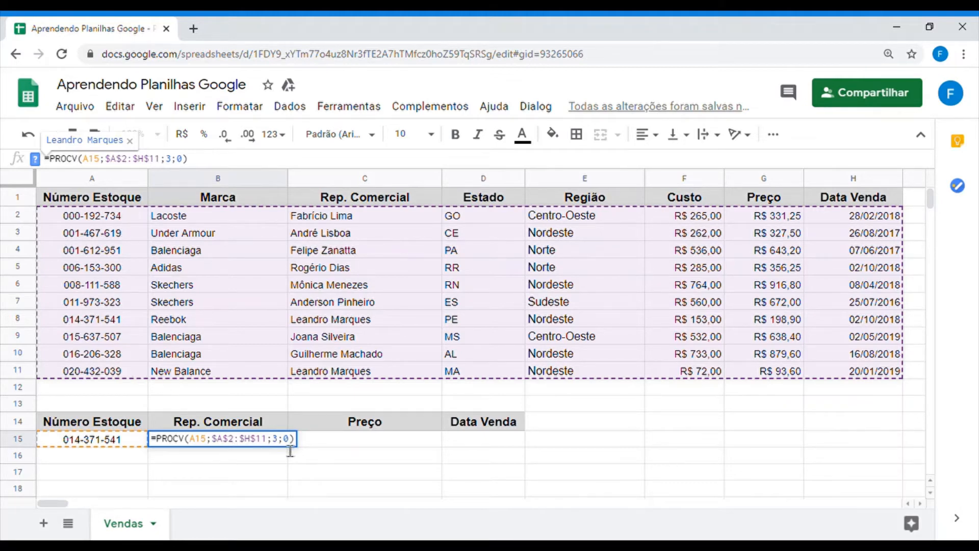
pyautogui.click(279, 440)
pyautogui.press('BackSpace')
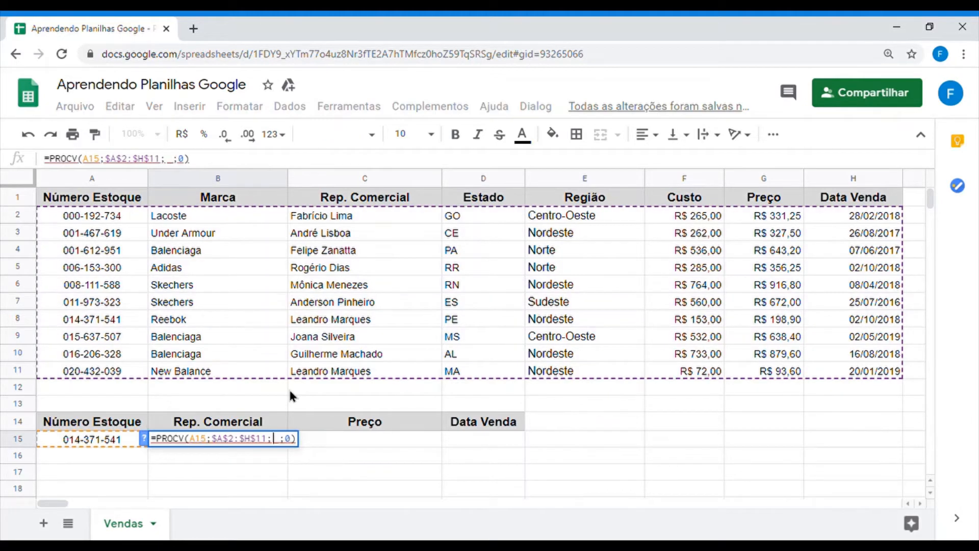
pyautogui.write('1')
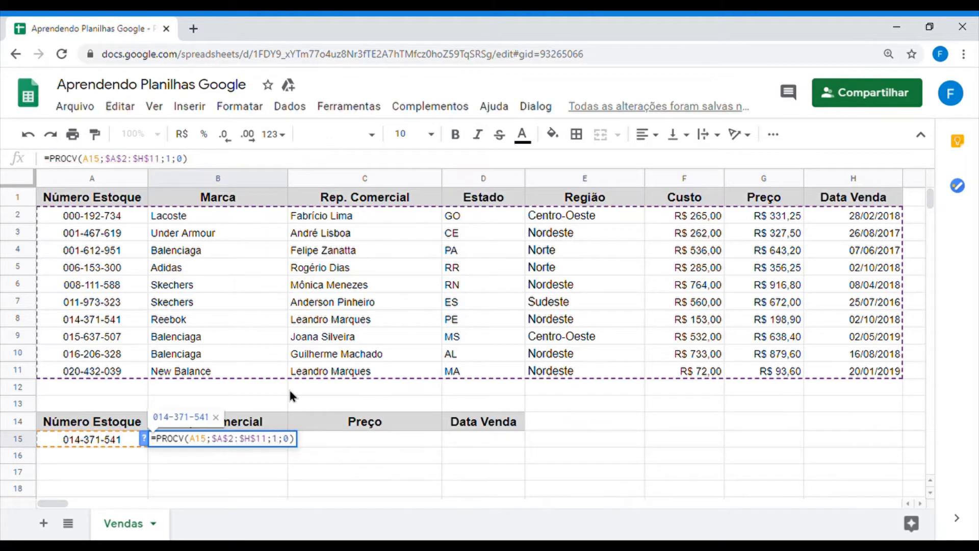
pyautogui.press('Return')
# - Examine which column comes first in the possible search ranges A2:E11 and C2:H11, relative to the search key in A15
pyautogui.click(108, 440)
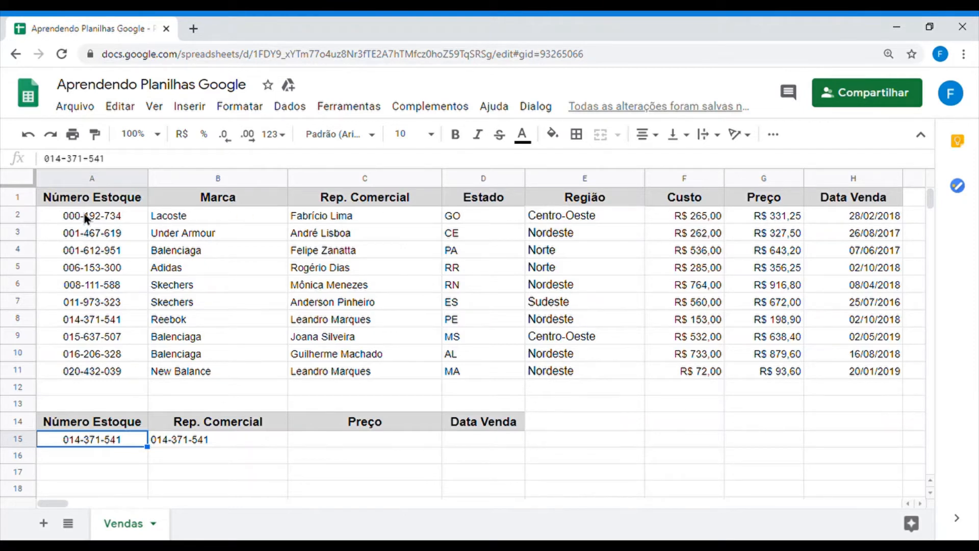
pyautogui.moveTo(84, 213); pyautogui.dragTo(580, 378)
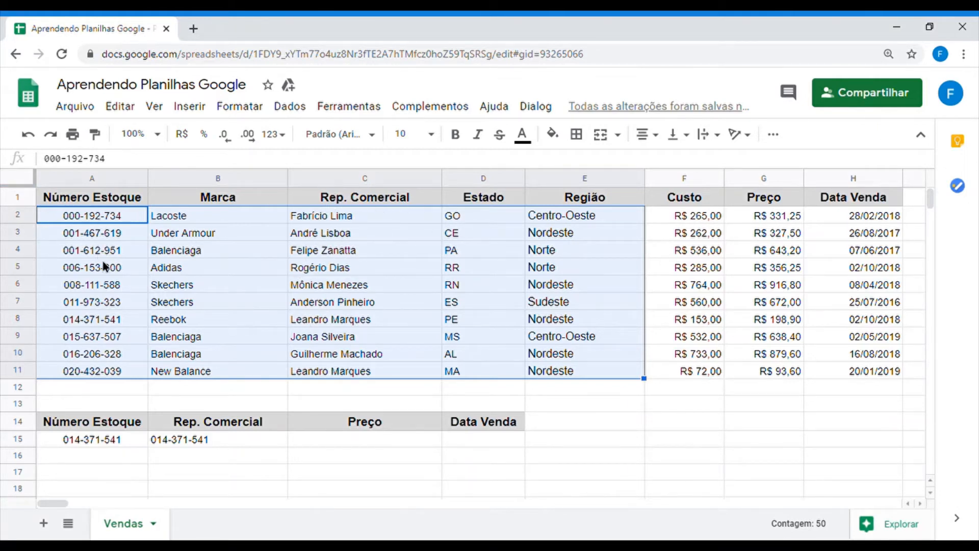
pyautogui.moveTo(330, 213); pyautogui.dragTo(821, 379)
pyautogui.moveTo(820, 375); pyautogui.dragTo(819, 375)
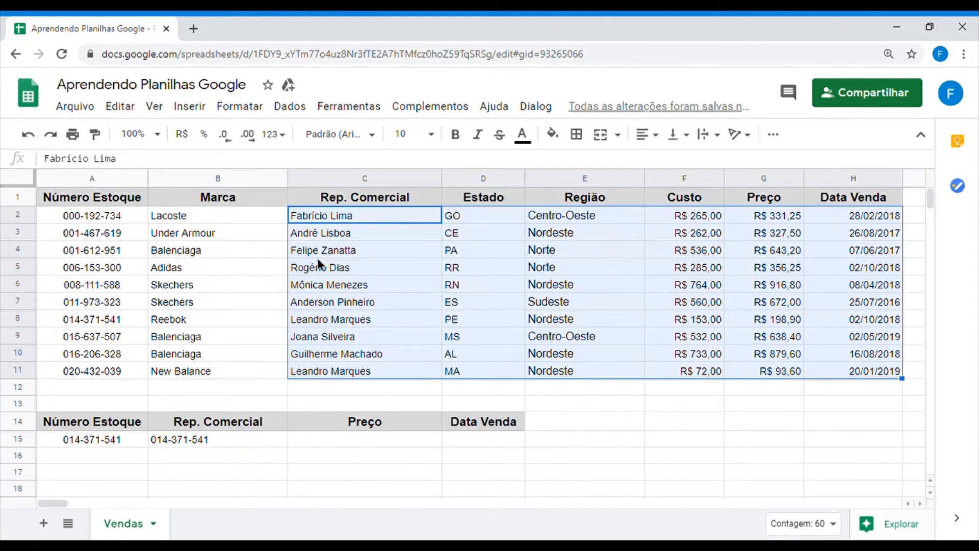
pyautogui.click(360, 255)
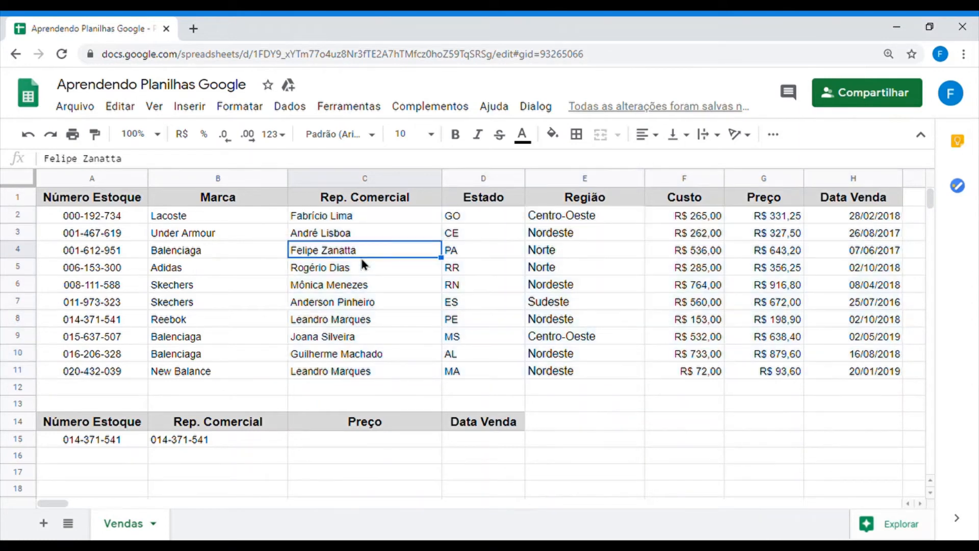
# - Start a PROCV formula in C15 under Preço with A15 as the search key
pyautogui.click(334, 442)
pyautogui.write('=')
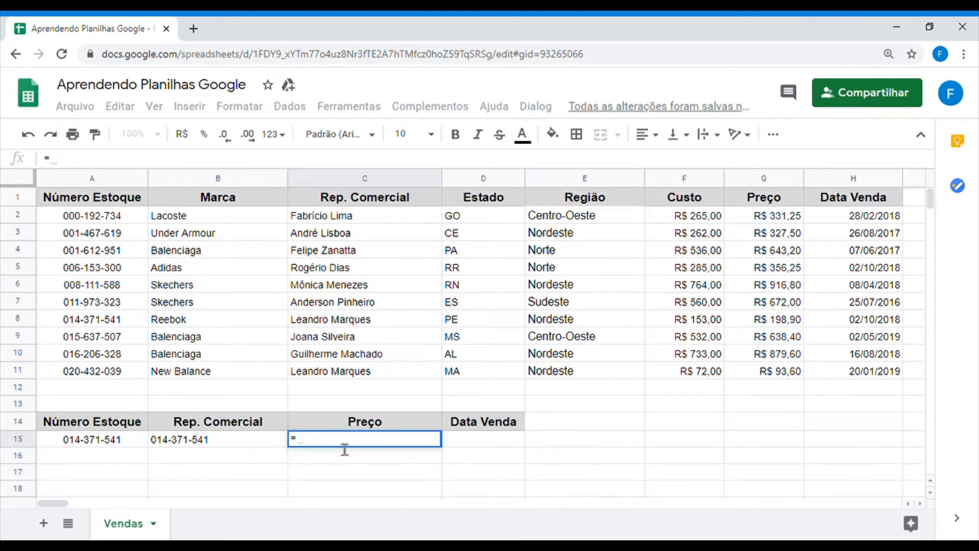
pyautogui.write('procv(')
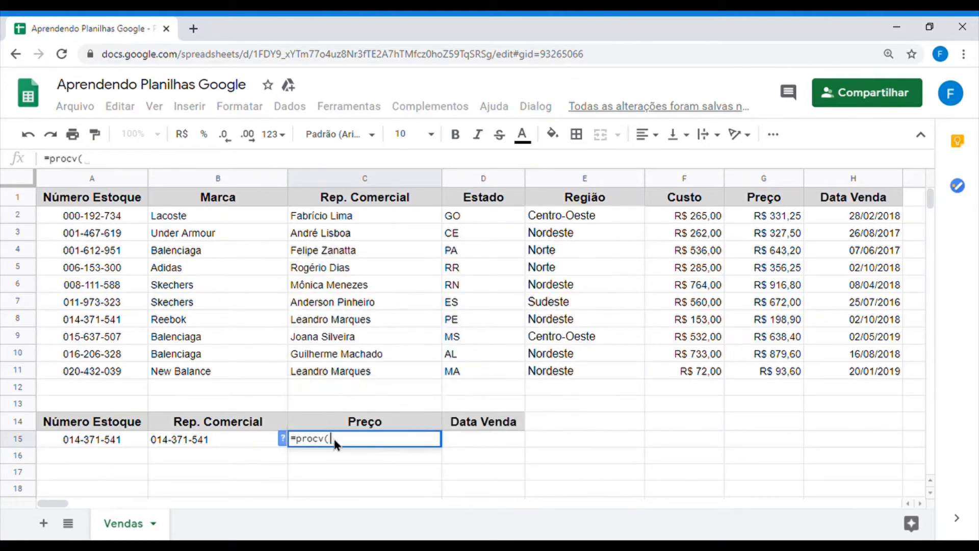
pyautogui.click(80, 441)
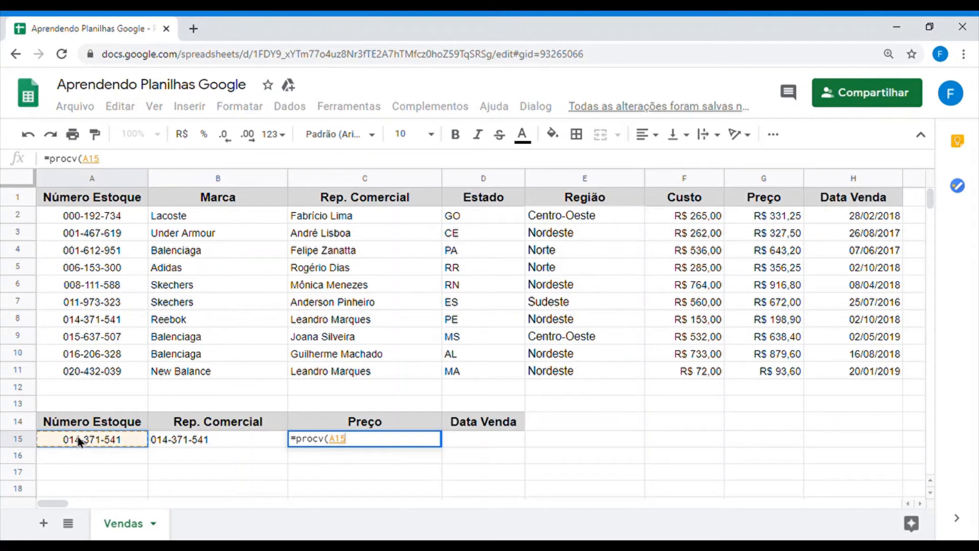
pyautogui.write(';')
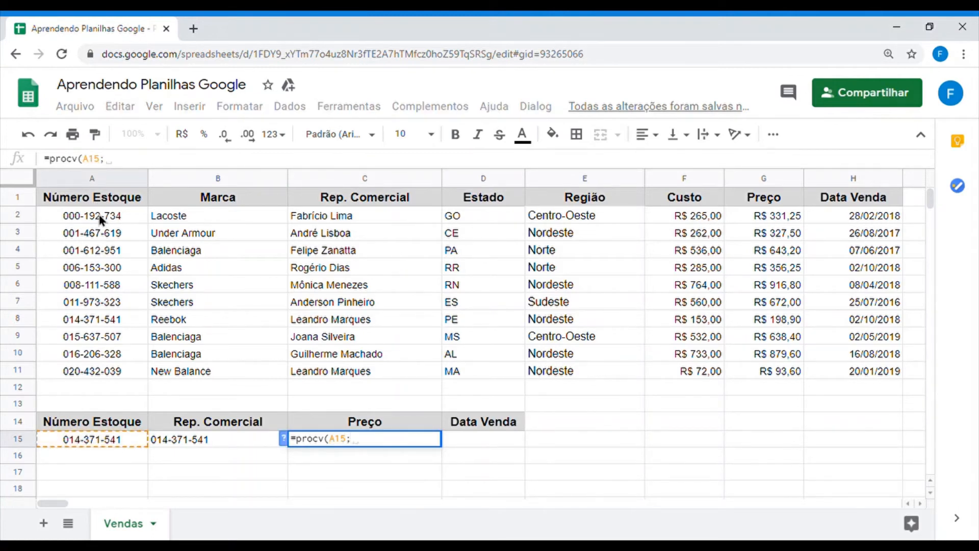
# - Complete the C15 PROCV formula with range A2:G11, column index 7 and 0 for an exact match
pyautogui.moveTo(99, 215); pyautogui.dragTo(780, 378)
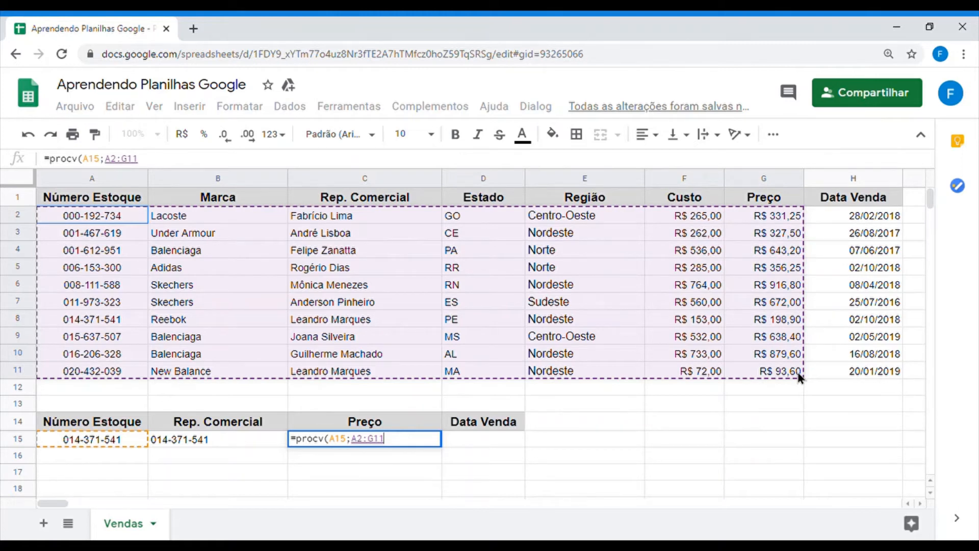
pyautogui.moveTo(814, 378); pyautogui.dragTo(794, 373)
pyautogui.write(';')
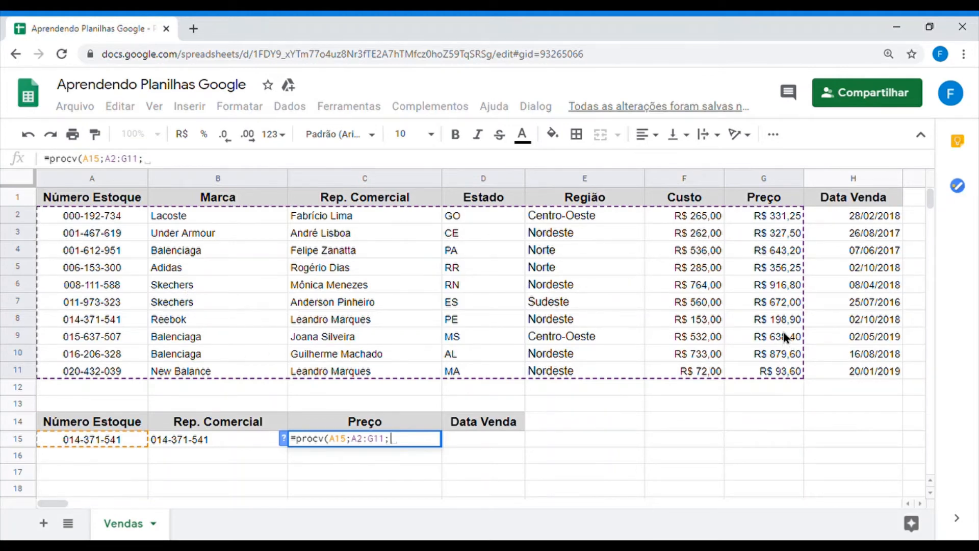
pyautogui.write('7')
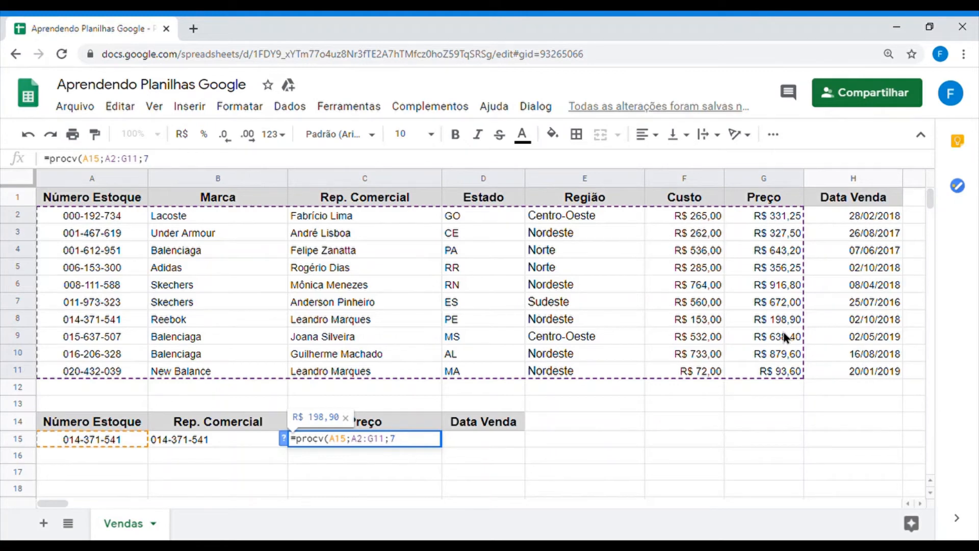
pyautogui.write(';0)')
pyautogui.press('Return')
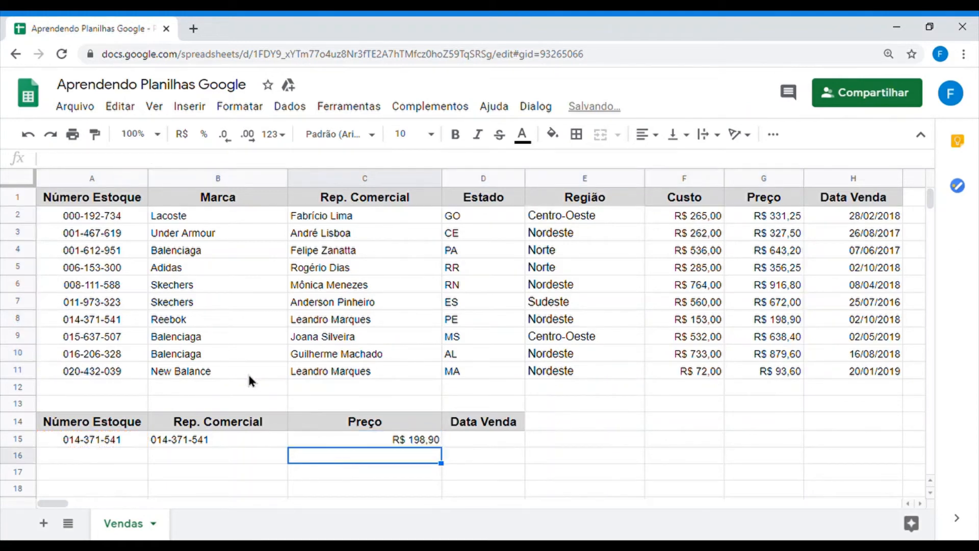
pyautogui.click(113, 442)
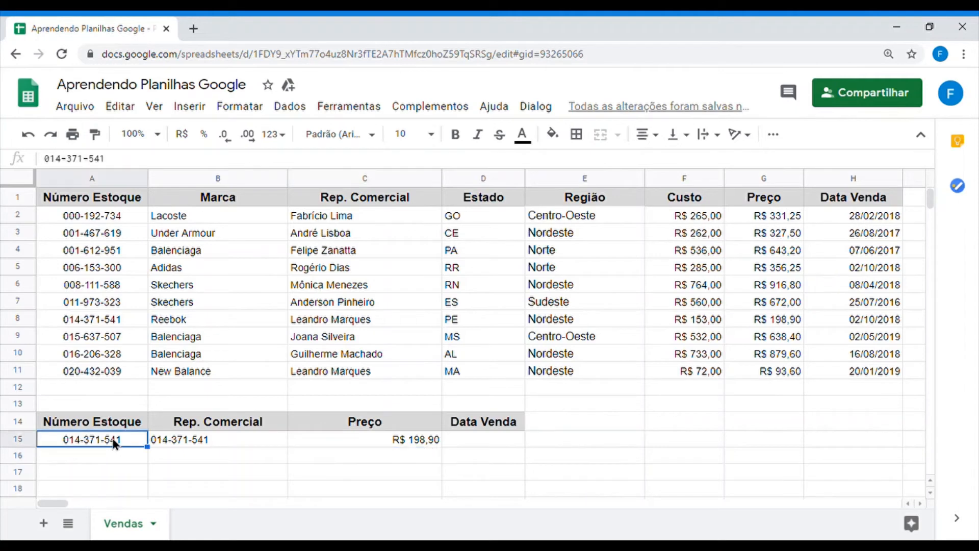
# - Set the column index in the B15 PROCV formula to 3 to return Rep. Comercial, and compare the C15 price with G8
pyautogui.click(114, 320)
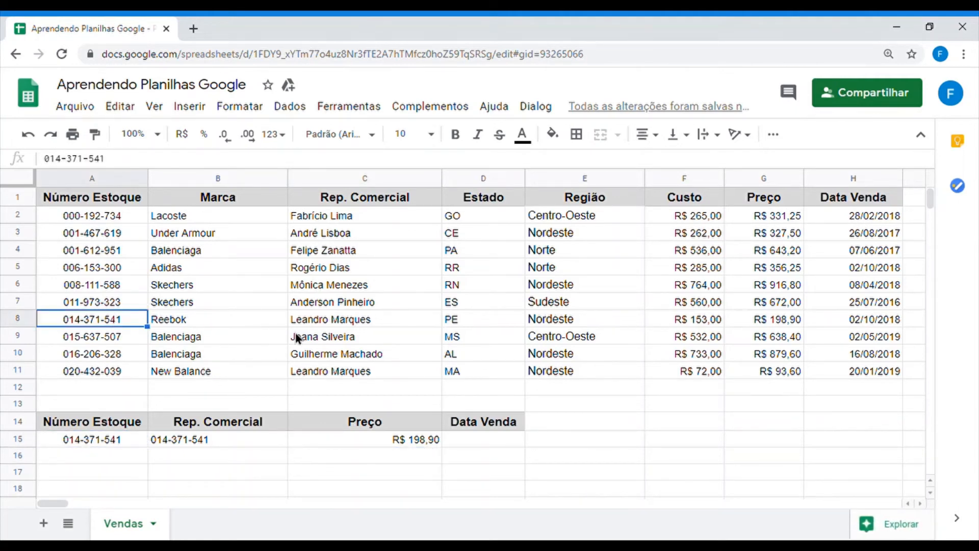
pyautogui.click(307, 320)
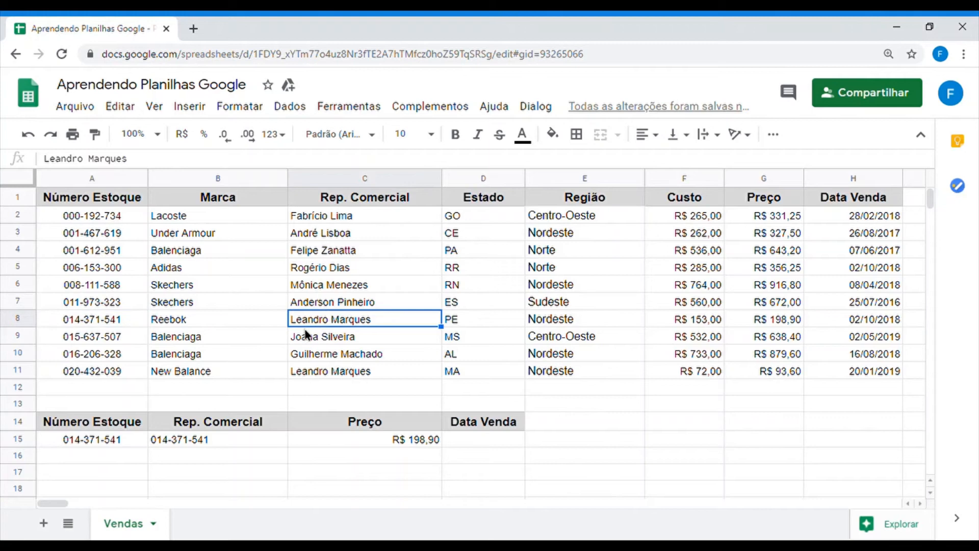
pyautogui.click(220, 438)
pyautogui.click(176, 165)
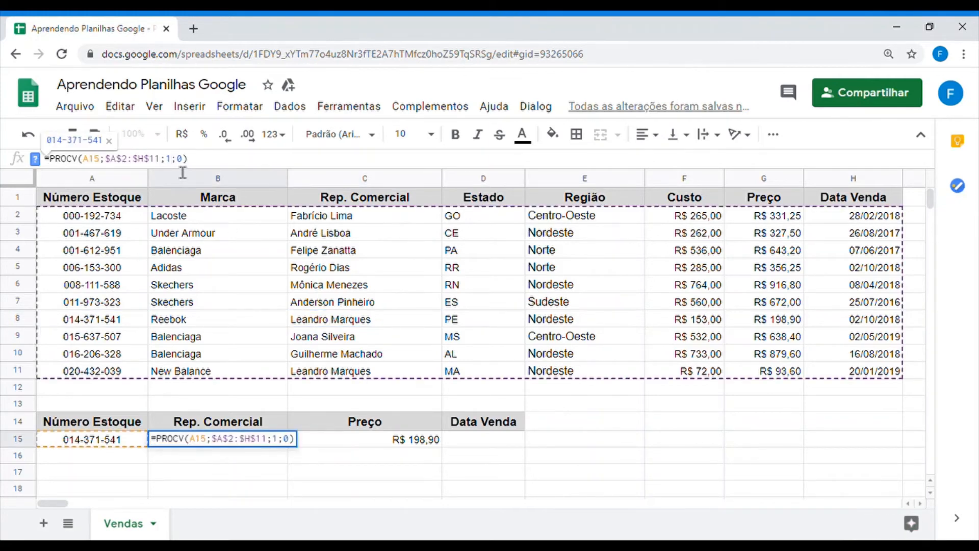
pyautogui.press('BackSpace')
pyautogui.write('3')
pyautogui.press('Return')
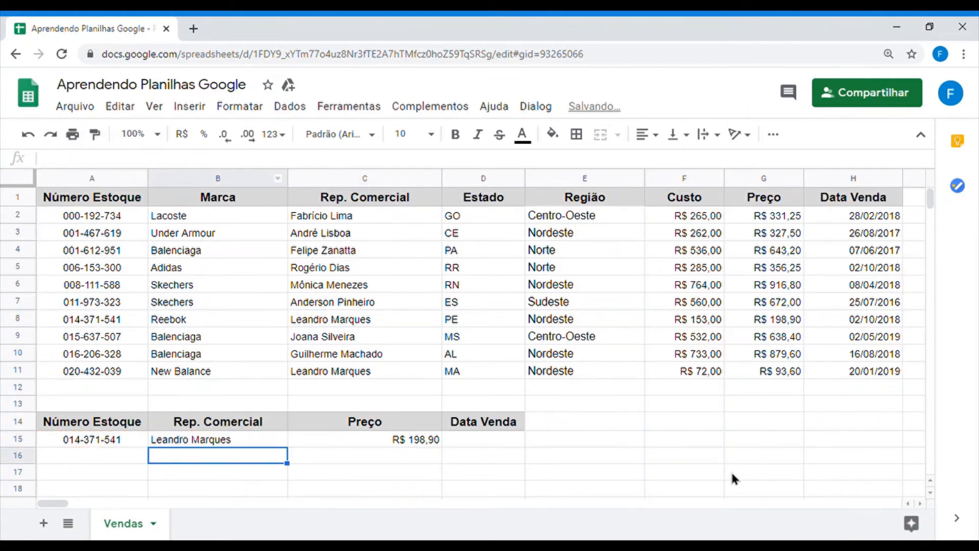
pyautogui.click(427, 442)
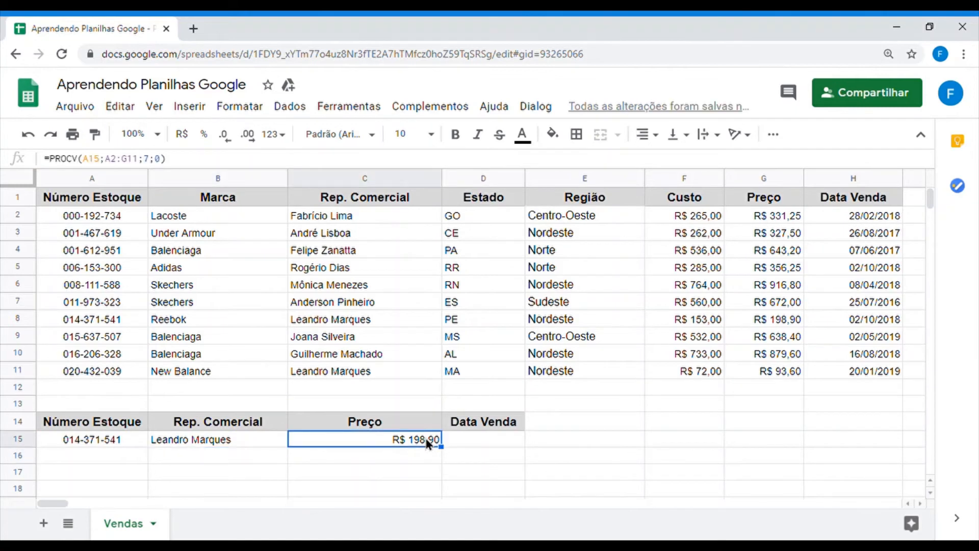
pyautogui.click(763, 322)
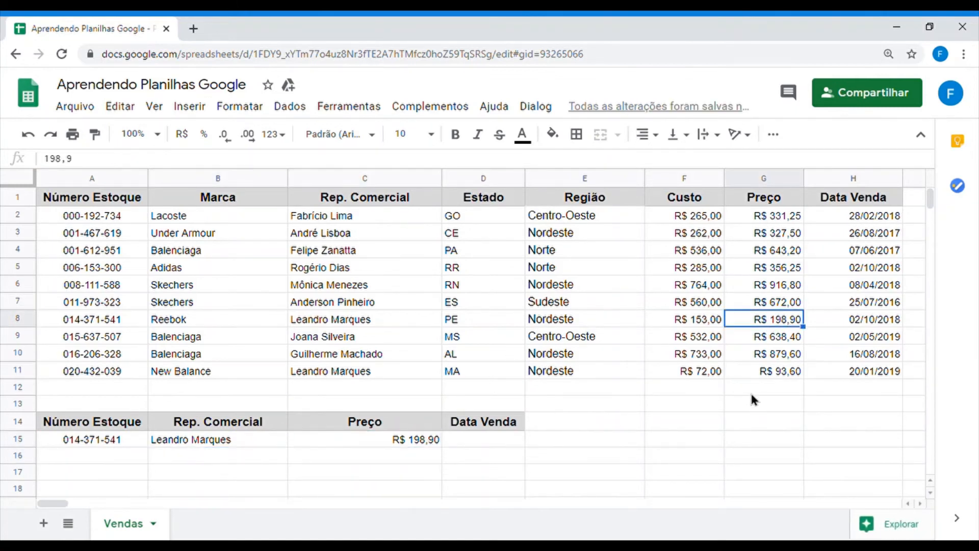
# - Start a PROCV formula in D15 under Data Venda with A15 as the search key
pyautogui.click(467, 437)
pyautogui.click(394, 441)
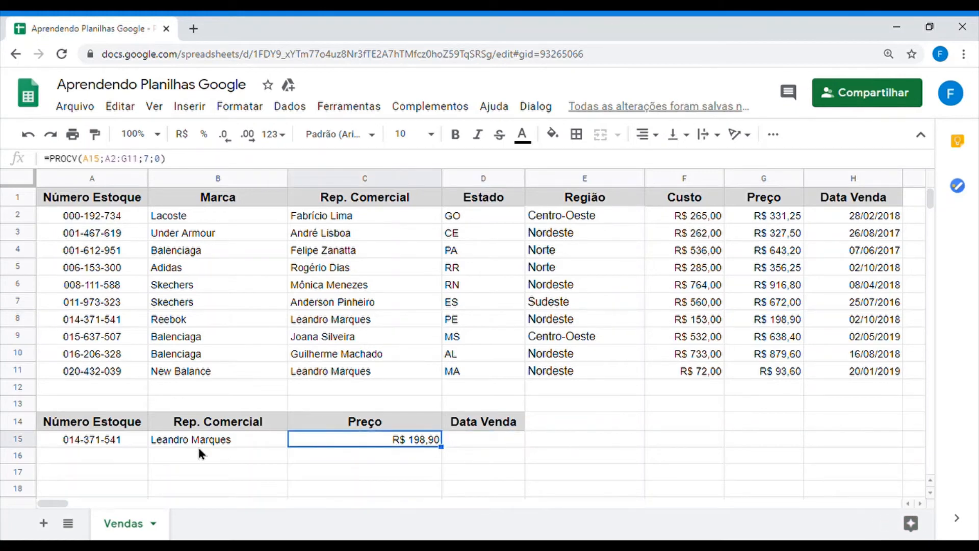
pyautogui.click(499, 437)
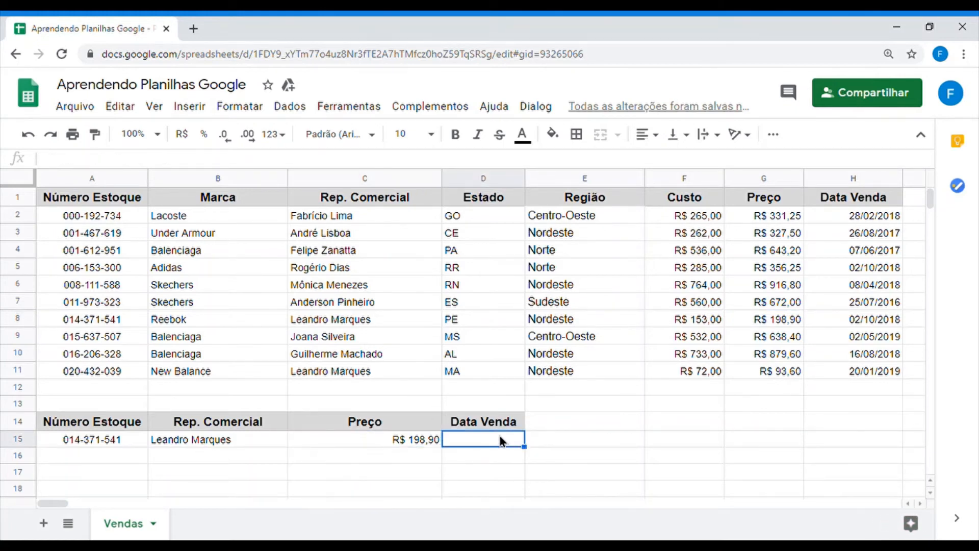
pyautogui.write('=proc')
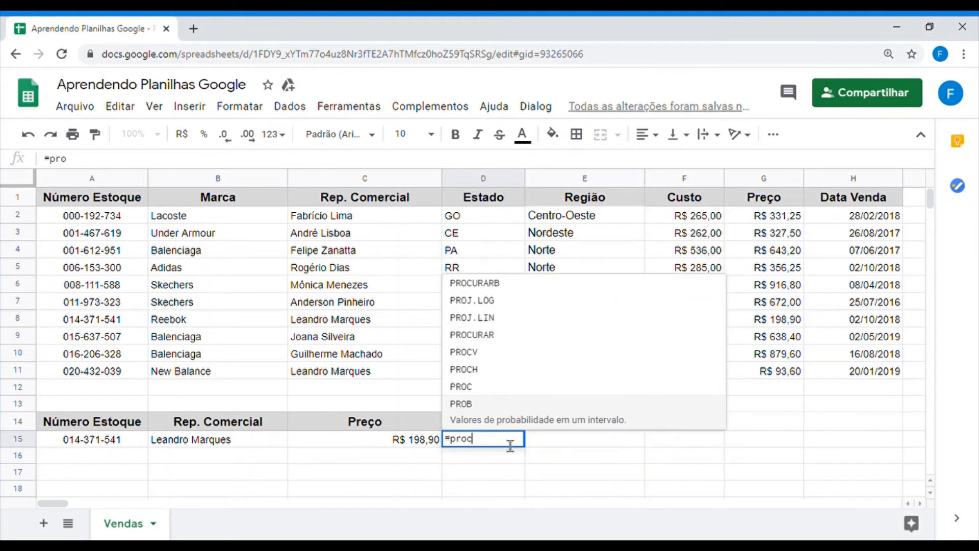
pyautogui.write('v(')
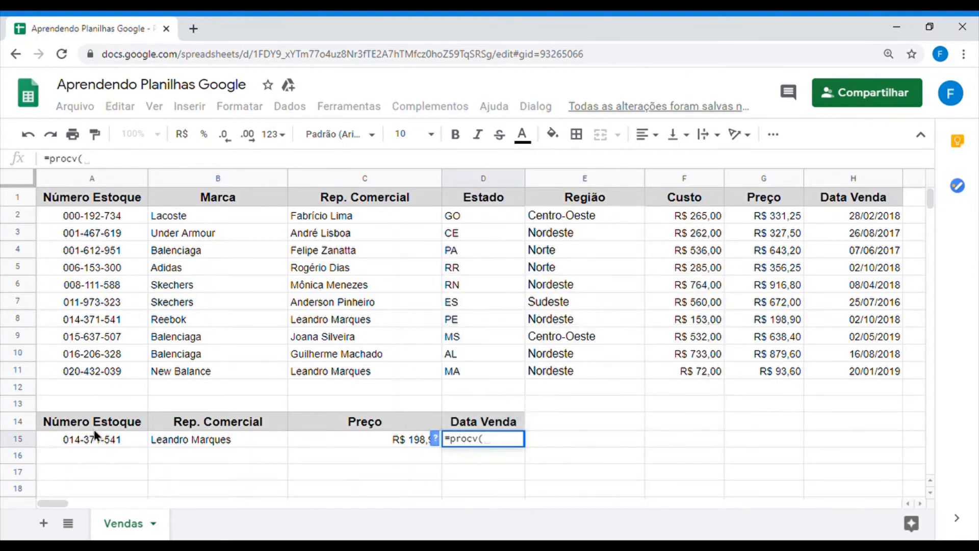
pyautogui.click(96, 438)
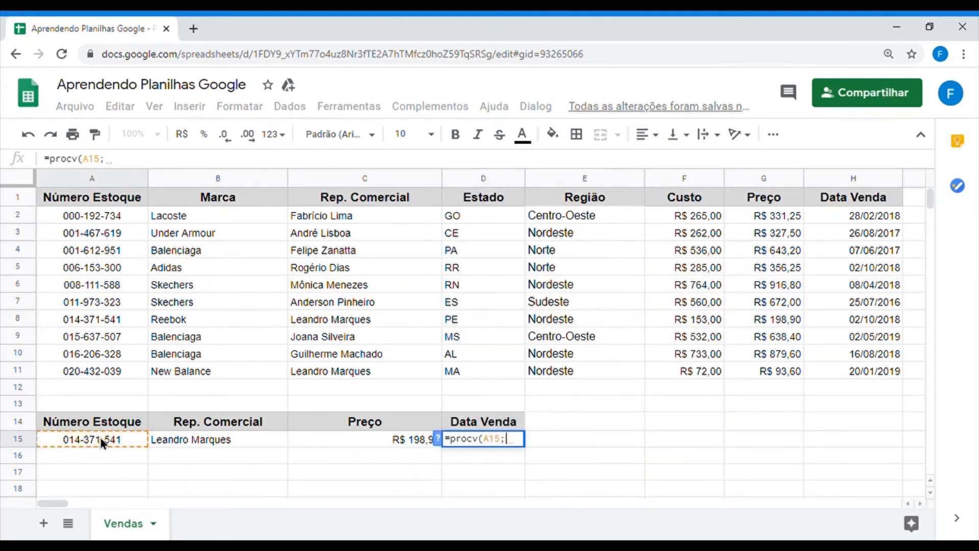
pyautogui.write(';')
# - Complete the D15 PROCV formula with the absolute range $A$2:$H$11 and column index 8, leaving out the match type argument
pyautogui.moveTo(85, 217); pyautogui.dragTo(855, 376)
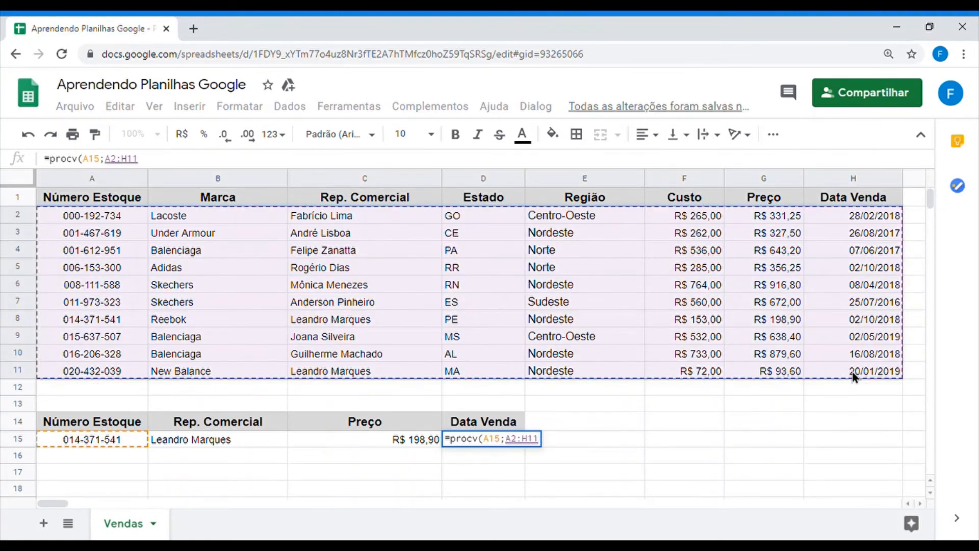
pyautogui.write(';')
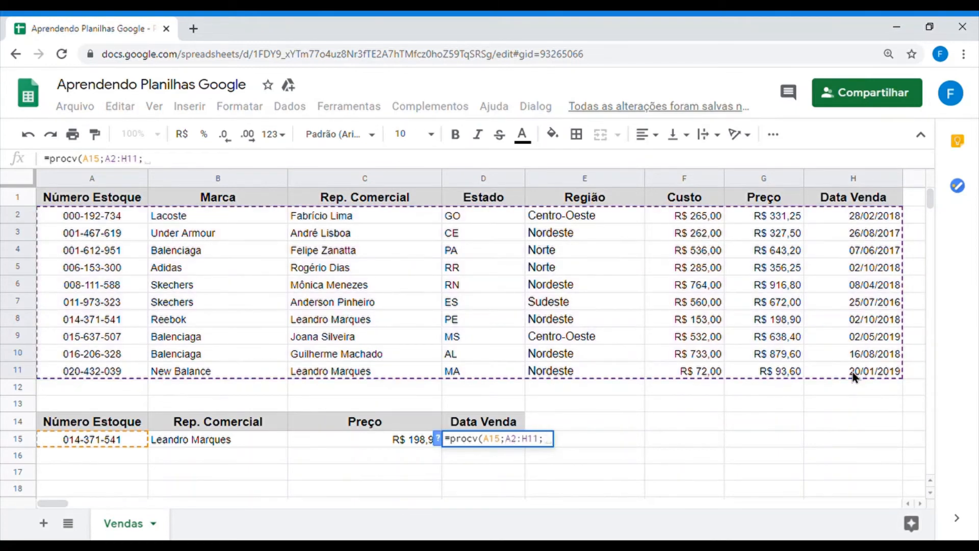
pyautogui.write('A2')
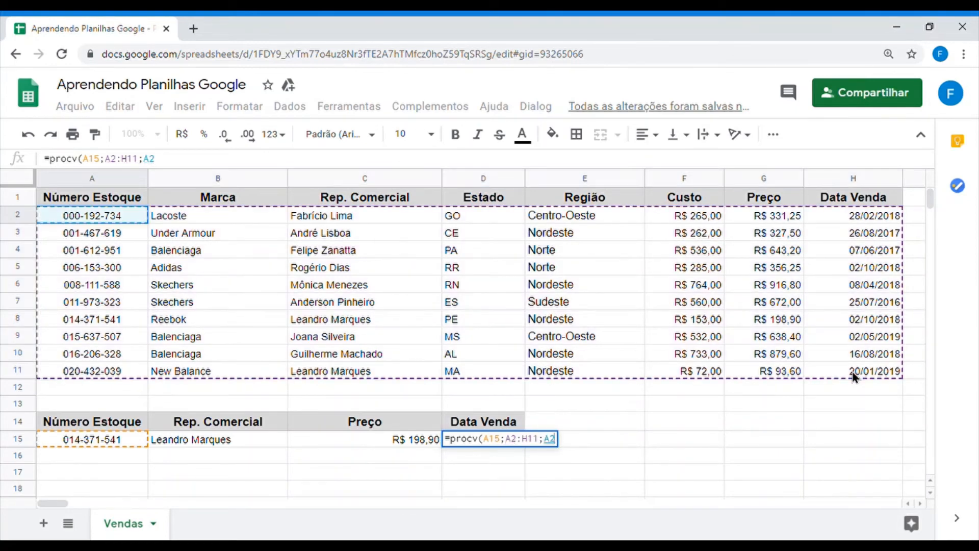
pyautogui.press('BackSpace')
pyautogui.press('BackSpace')
pyautogui.press('BackSpace')
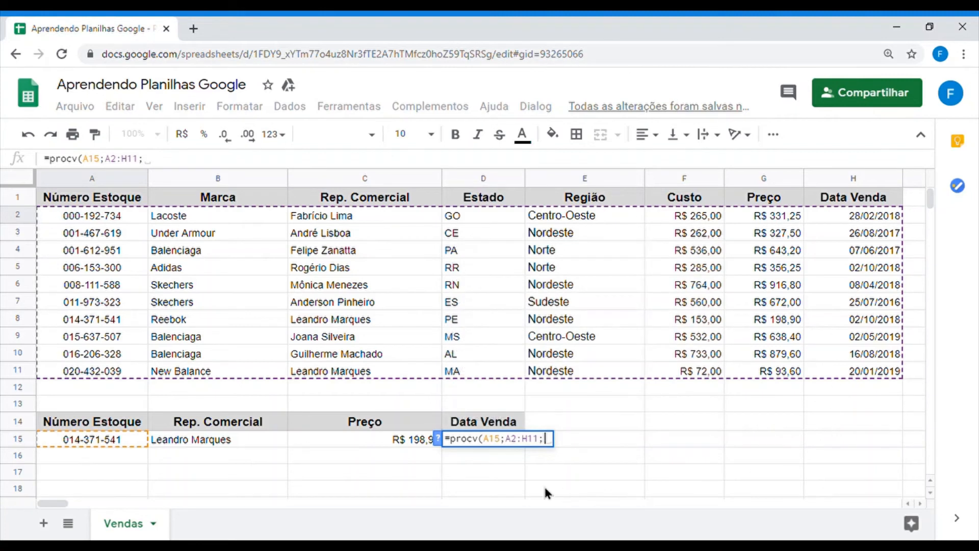
pyautogui.press('F4')
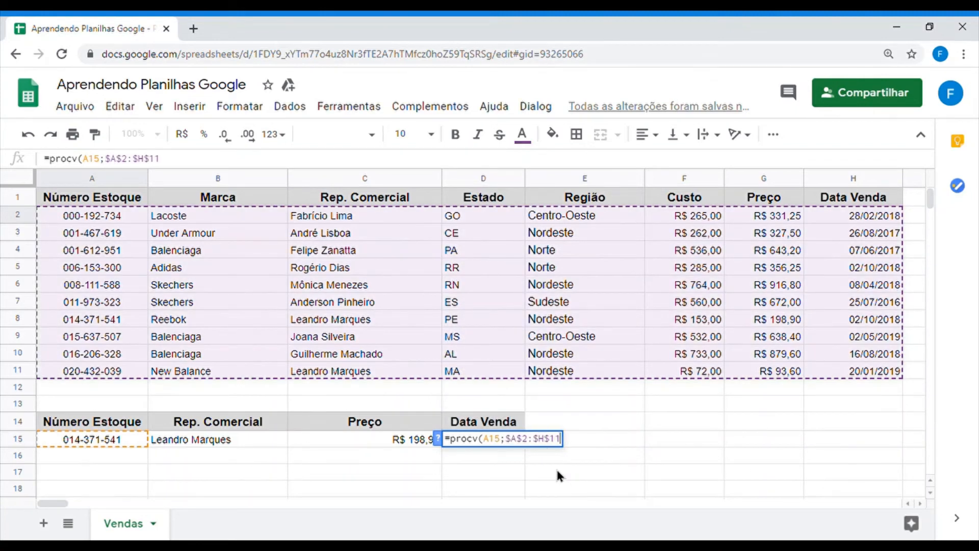
pyautogui.write(';')
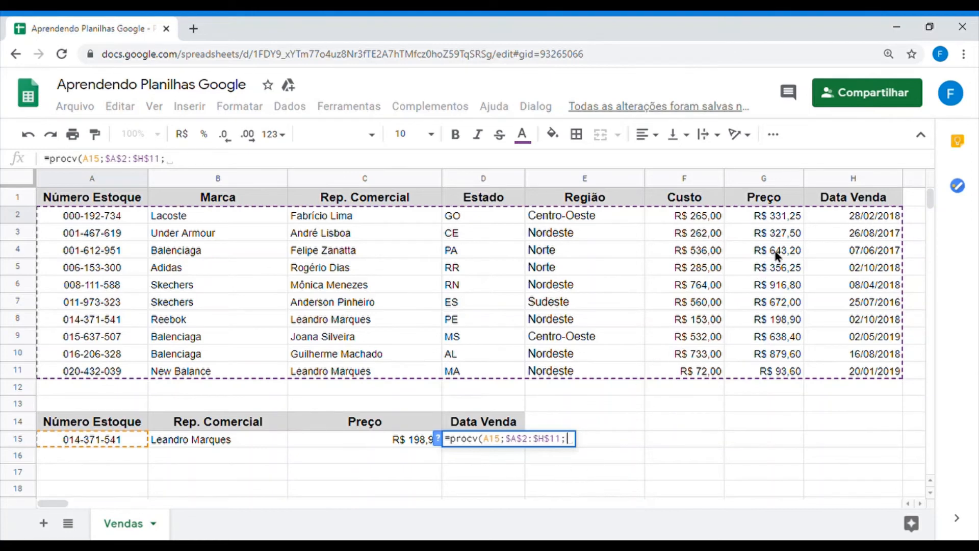
pyautogui.write('8')
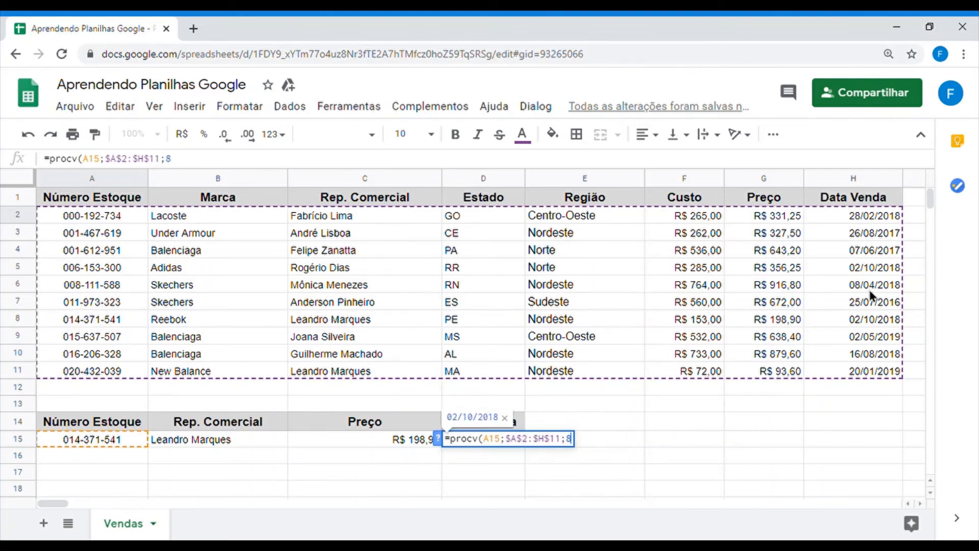
pyautogui.write(')')
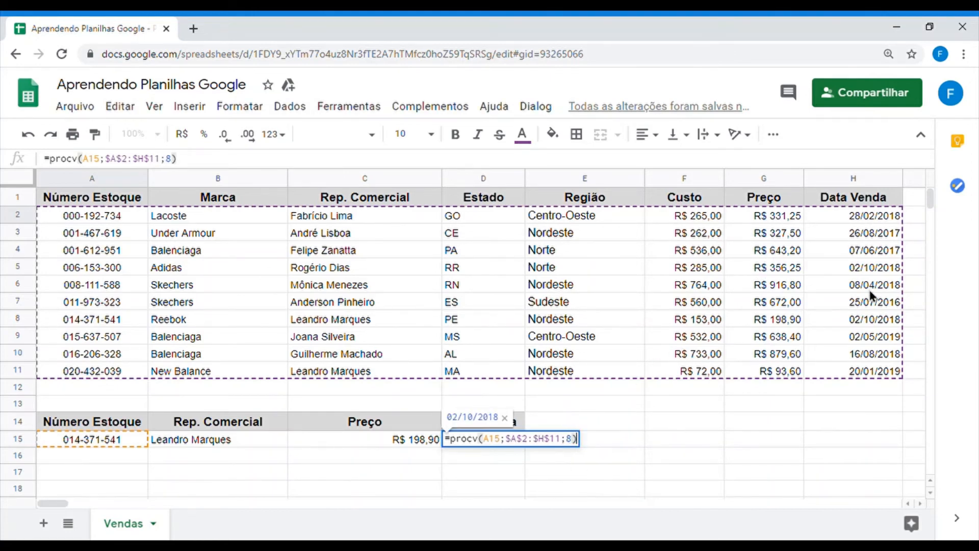
pyautogui.press('Return')
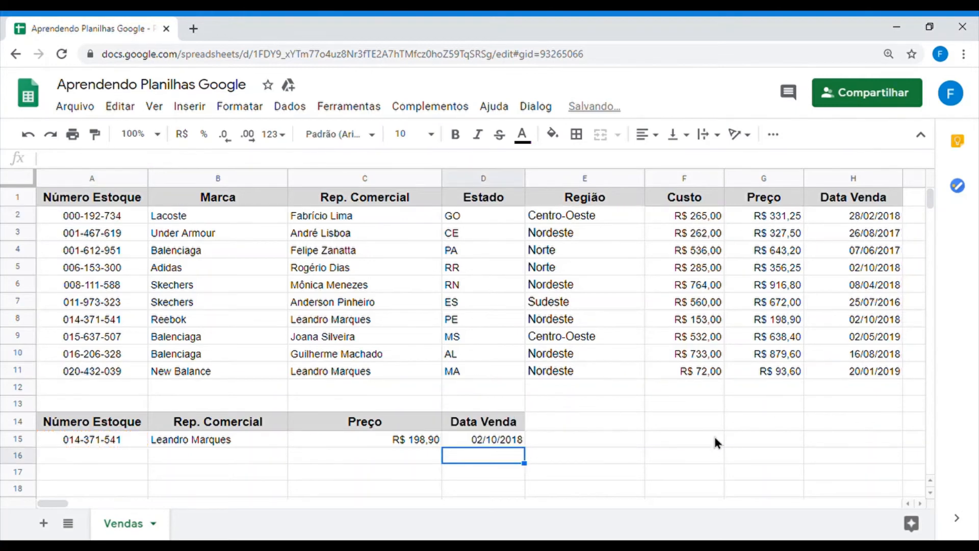
# - Copy stock number 020-432-039 from A11 into the search key cell A15
pyautogui.click(114, 440)
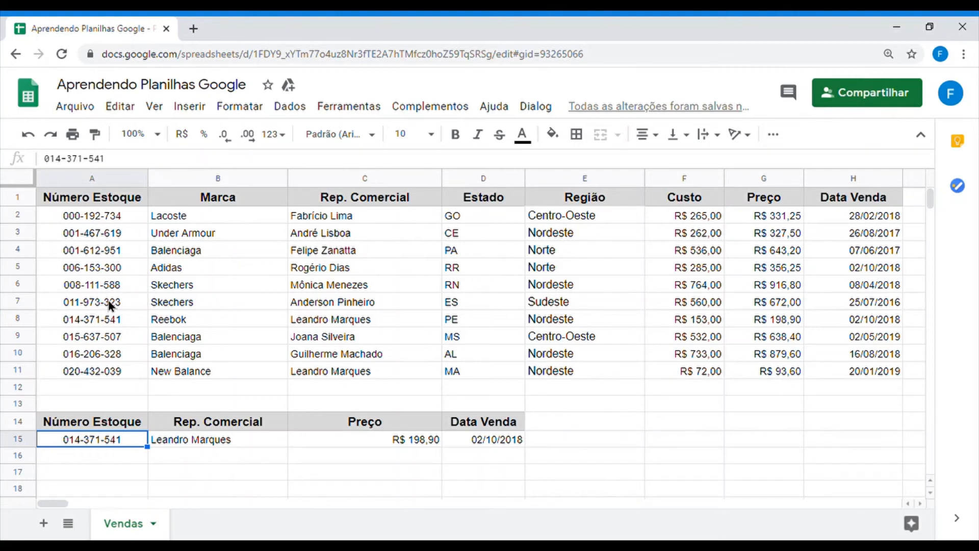
pyautogui.click(104, 371)
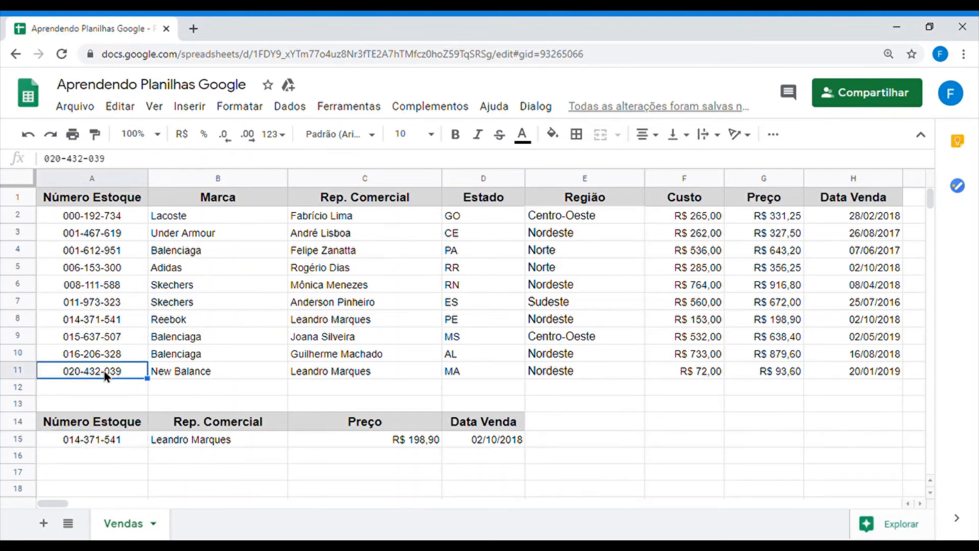
pyautogui.hotkey('ctrl', 'c')
pyautogui.click(102, 444)
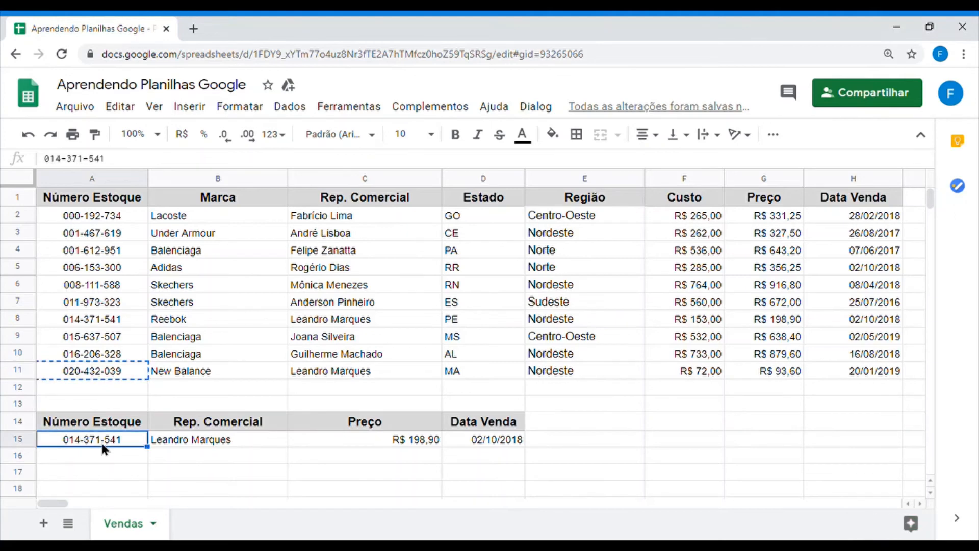
pyautogui.hotkey('ctrl', 'v')
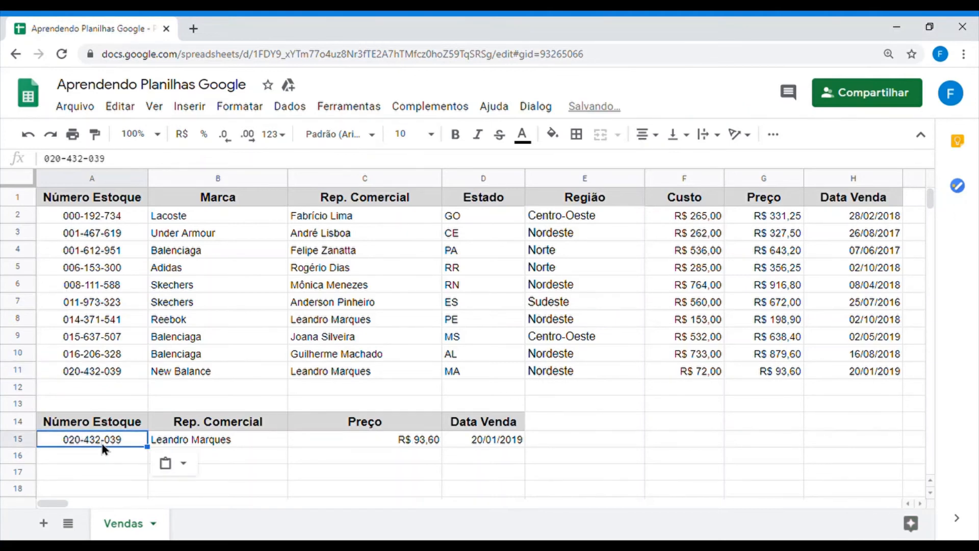
# - Examine the Rep. Comercial, Preço and Data Venda lookup results in row 15 for the new stock number
pyautogui.click(245, 473)
pyautogui.click(256, 436)
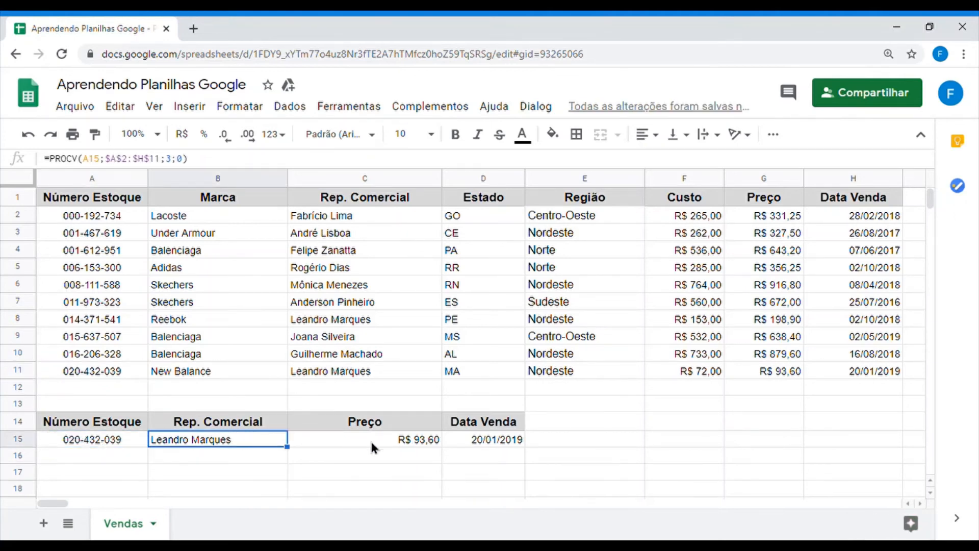
pyautogui.click(370, 439)
pyautogui.click(502, 440)
pyautogui.click(348, 462)
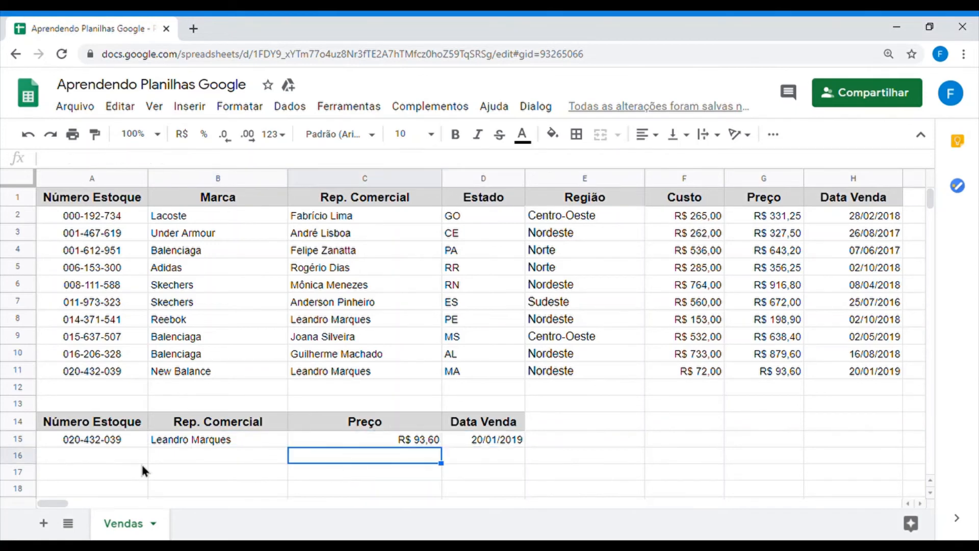
pyautogui.click(75, 459)
pyautogui.click(225, 441)
pyautogui.click(411, 458)
pyautogui.click(482, 458)
pyautogui.click(88, 458)
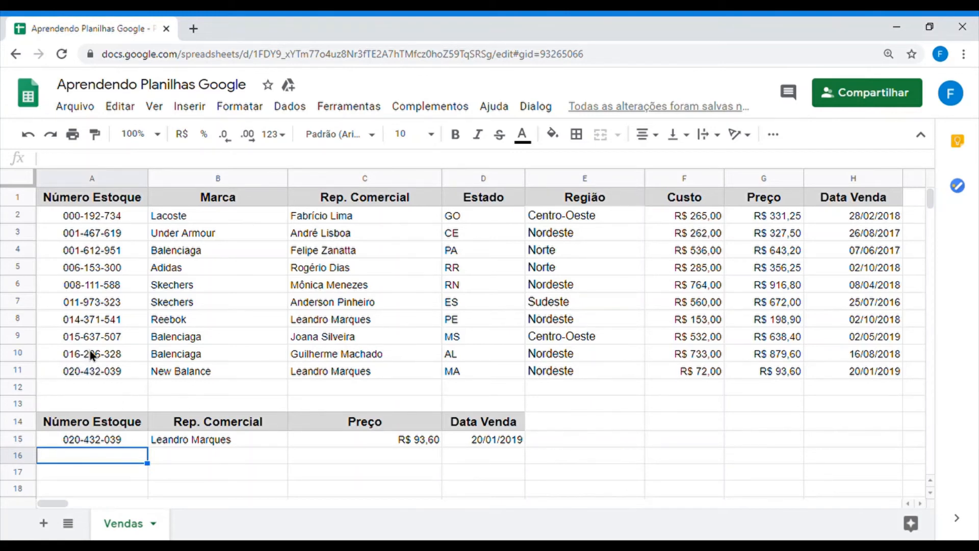
# - Duplicate stock number 020-432-039 from A11 into A10 so both rows share the same search key
pyautogui.click(116, 353)
pyautogui.click(105, 366)
pyautogui.hotkey('ctrl', 'c')
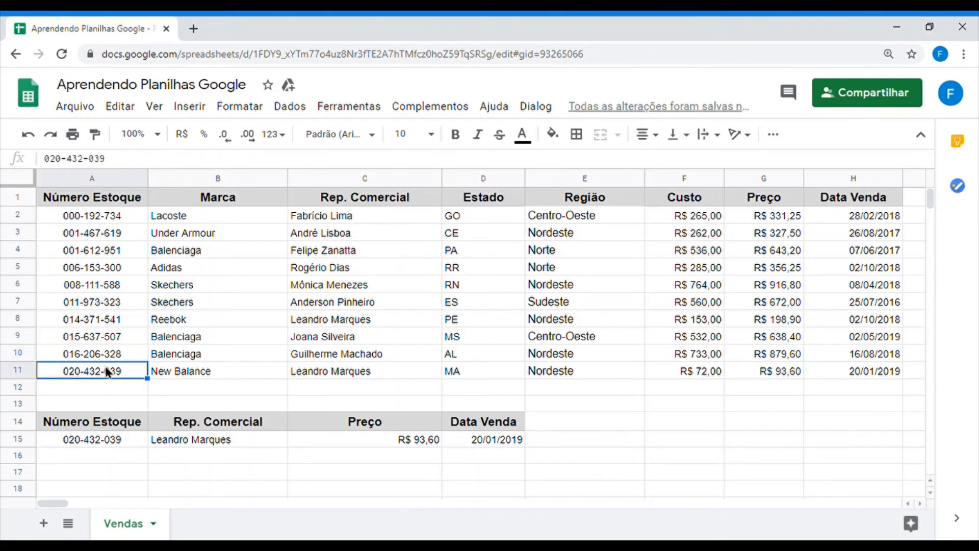
pyautogui.click(117, 353)
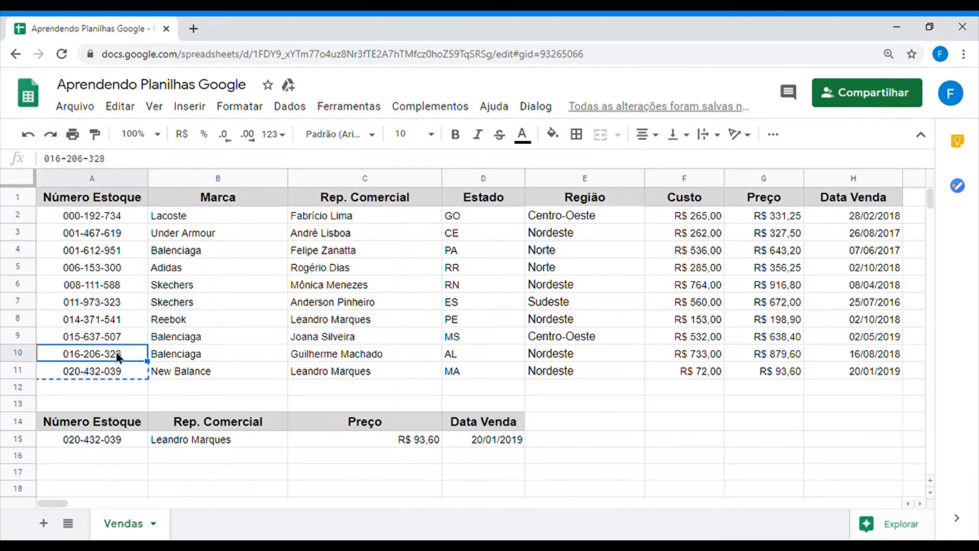
pyautogui.hotkey('ctrl', 'v')
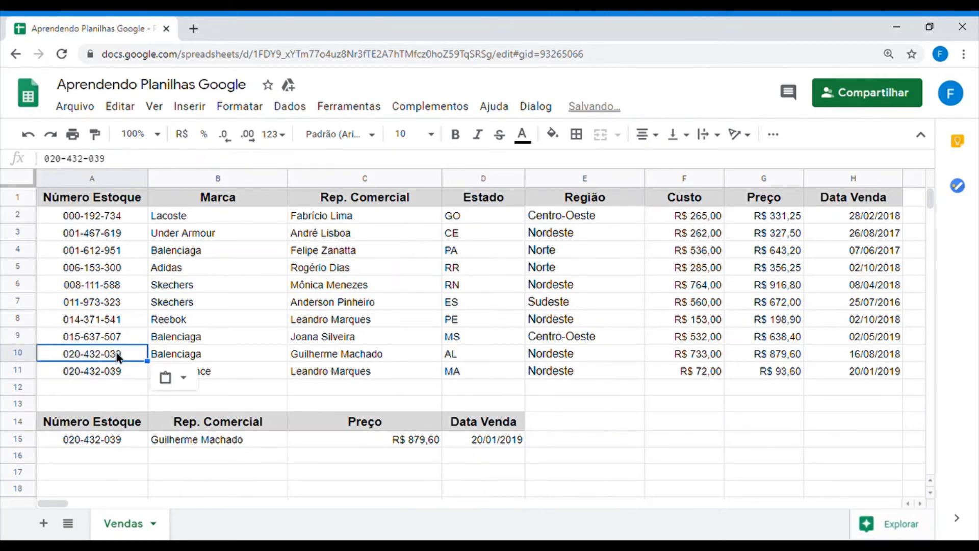
pyautogui.click(311, 306)
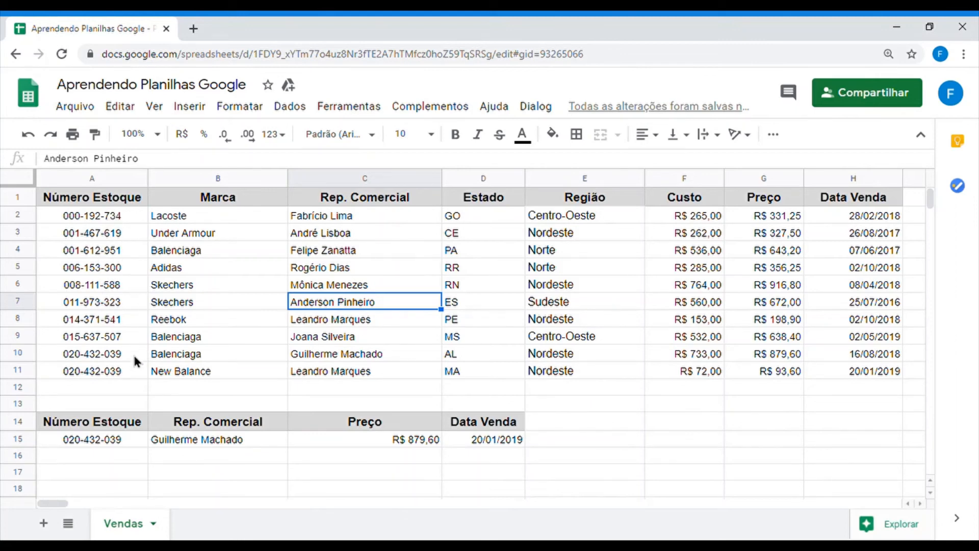
# - Examine the Número Estoque column A2:A11 for the repeated key in A10 and A11 against the row 15 lookup results
pyautogui.click(104, 439)
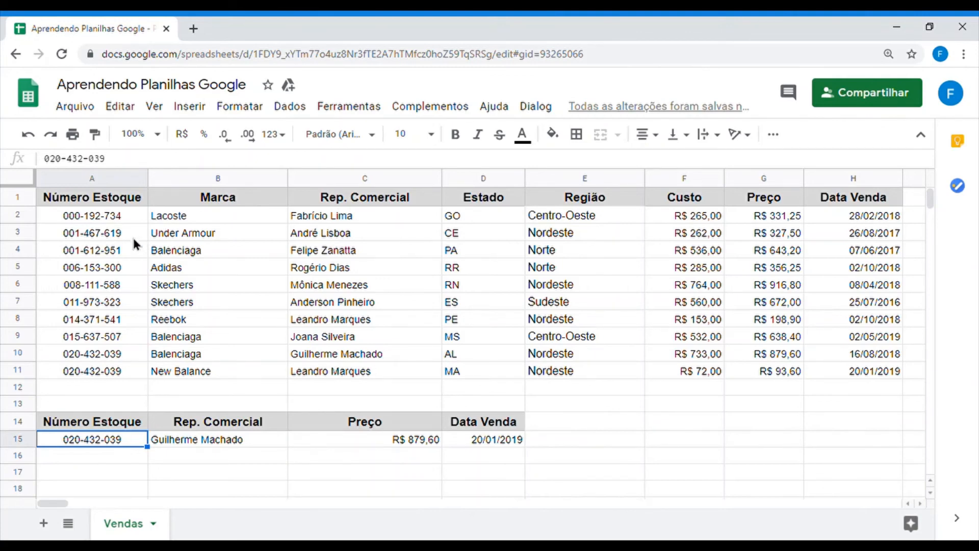
pyautogui.click(117, 359)
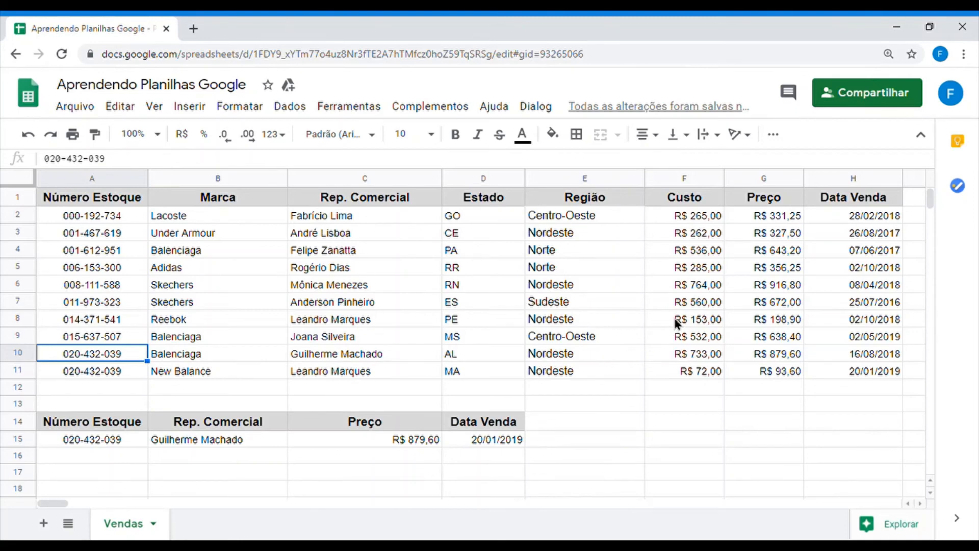
pyautogui.click(125, 369)
pyautogui.click(138, 359)
pyautogui.click(141, 376)
pyautogui.click(111, 363)
pyautogui.click(115, 374)
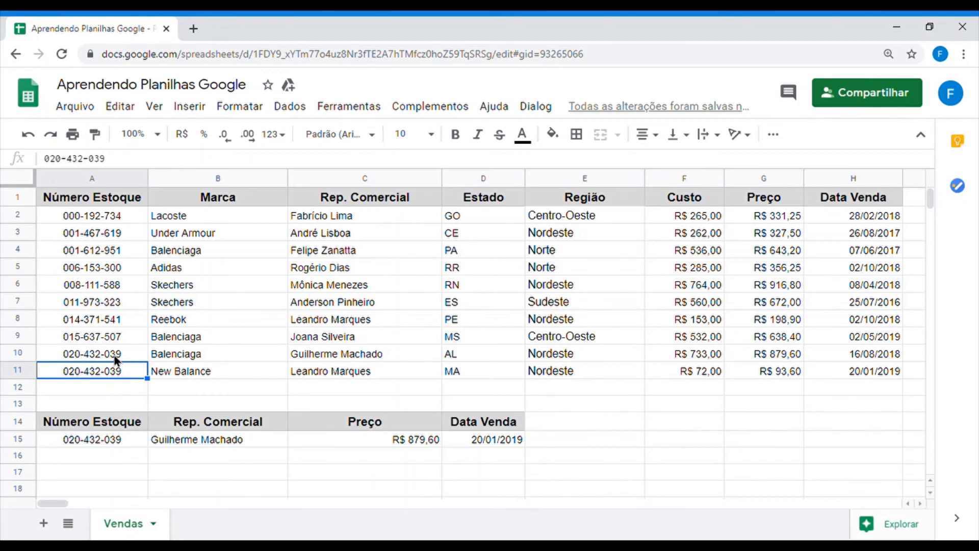
pyautogui.click(114, 360)
pyautogui.click(115, 366)
pyautogui.click(95, 214)
pyautogui.moveTo(95, 213); pyautogui.dragTo(110, 374)
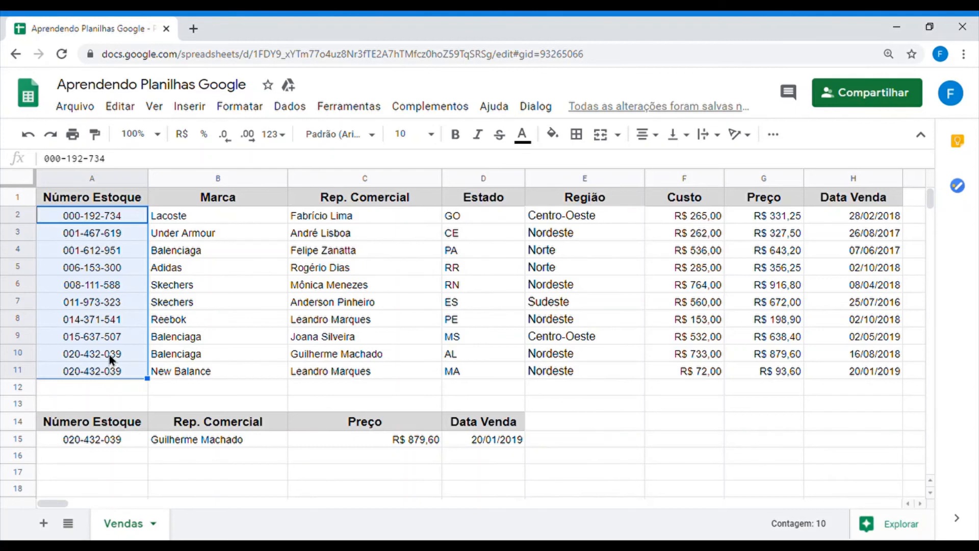
# - Undo the duplicate stock number in A10, restoring the row's original key
pyautogui.click(109, 354)
pyautogui.hotkey('ctrl', 'c')
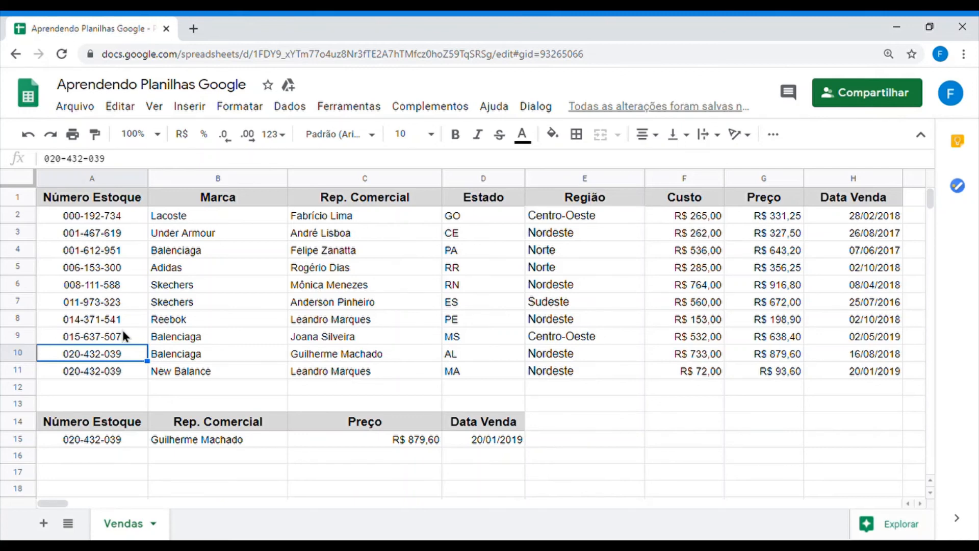
pyautogui.hotkey('ctrl', 'z')
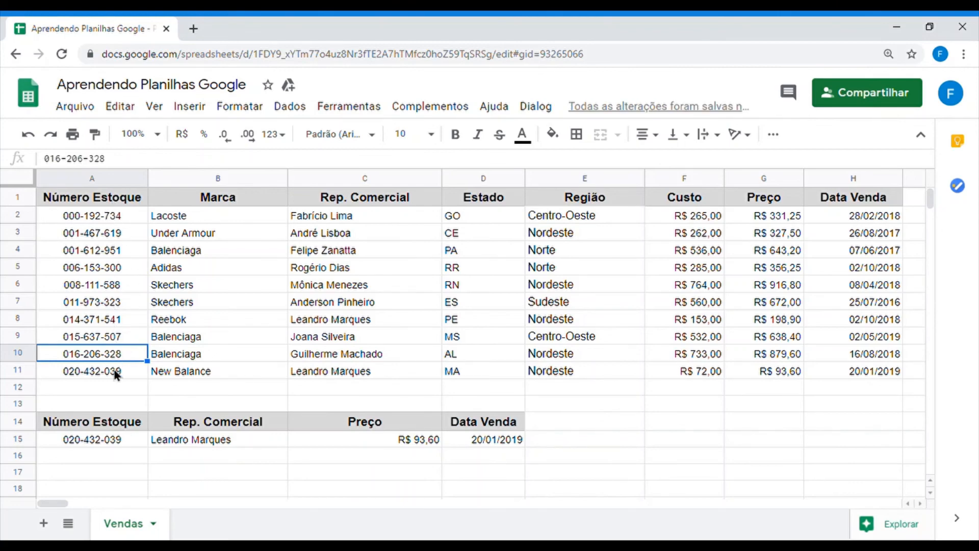
# - Examine the Número Estoque column of the sales table as the unique search key for each row's Marca, Região and Custo data
pyautogui.scroll(-17, 127, 381)
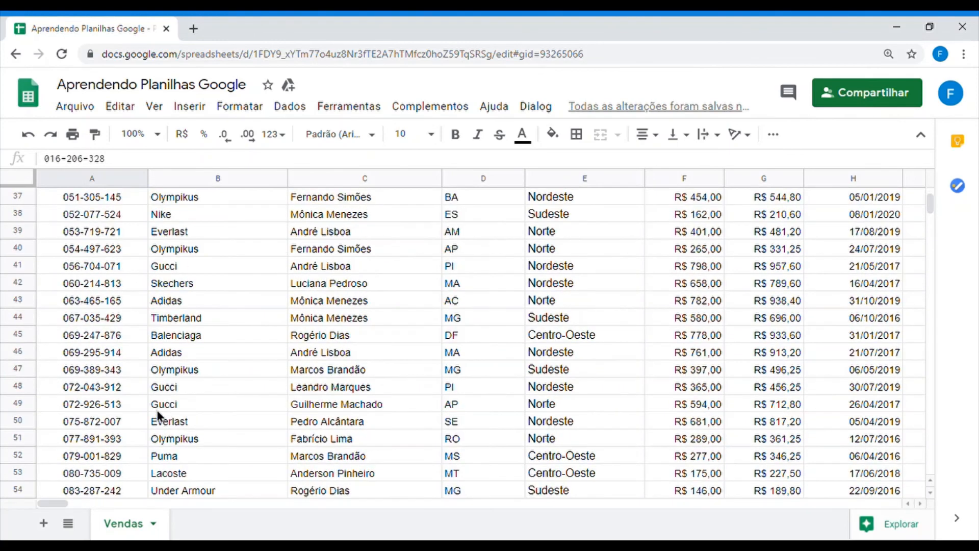
pyautogui.scroll(-7, 95, 363)
pyautogui.scroll(14, 92, 365)
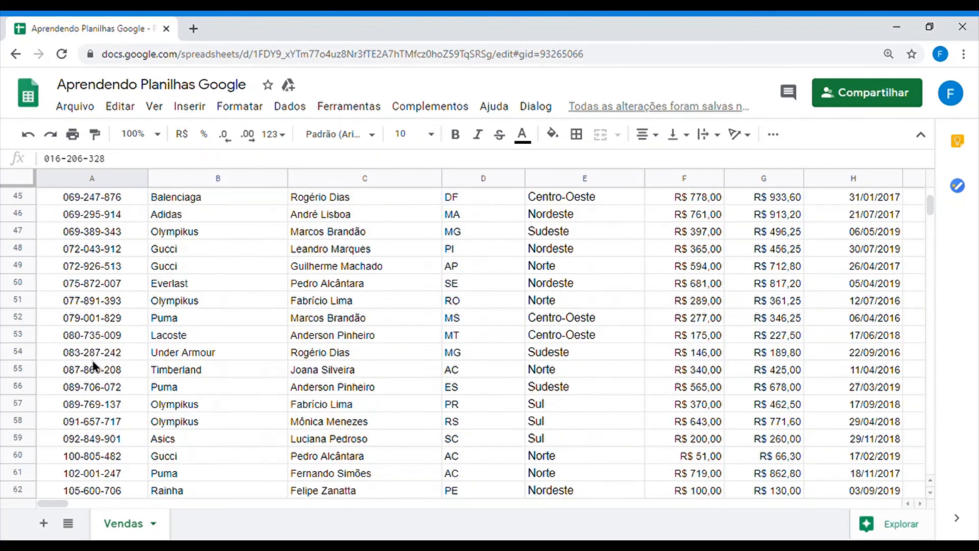
pyautogui.scroll(10, 90, 367)
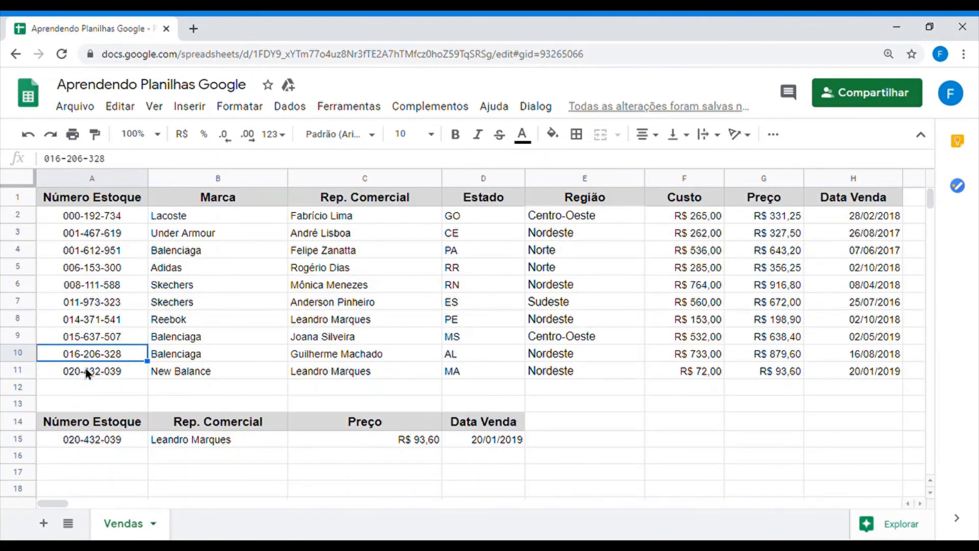
pyautogui.click(105, 308)
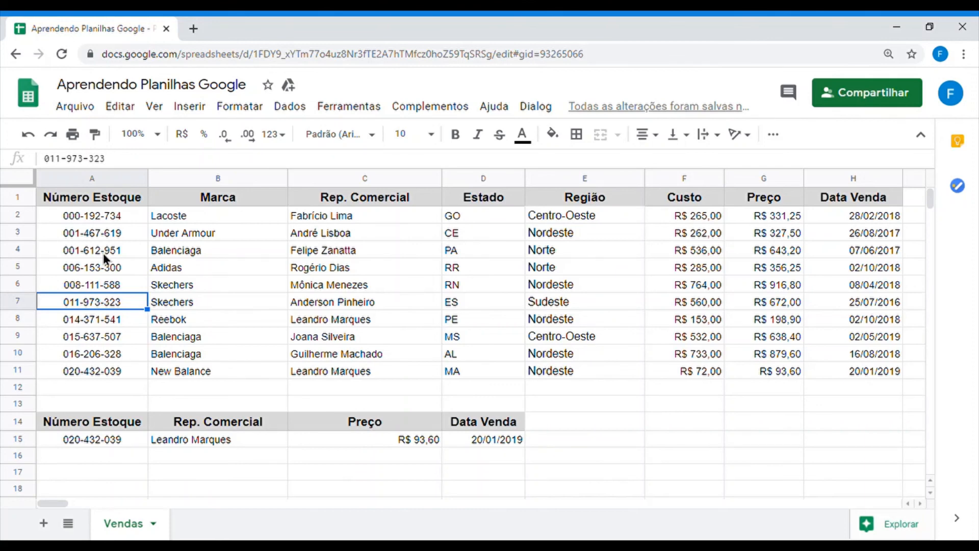
pyautogui.click(112, 268)
pyautogui.click(212, 280)
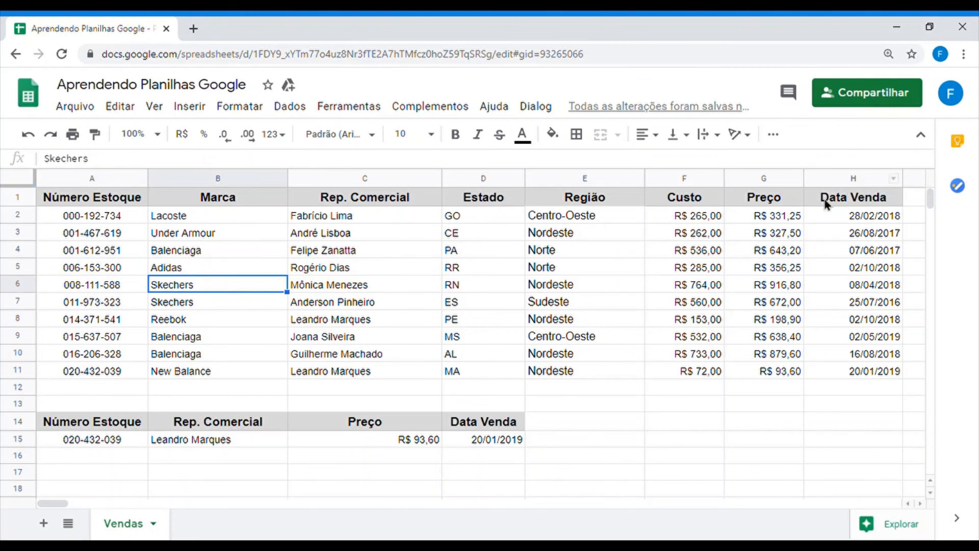
pyautogui.click(709, 284)
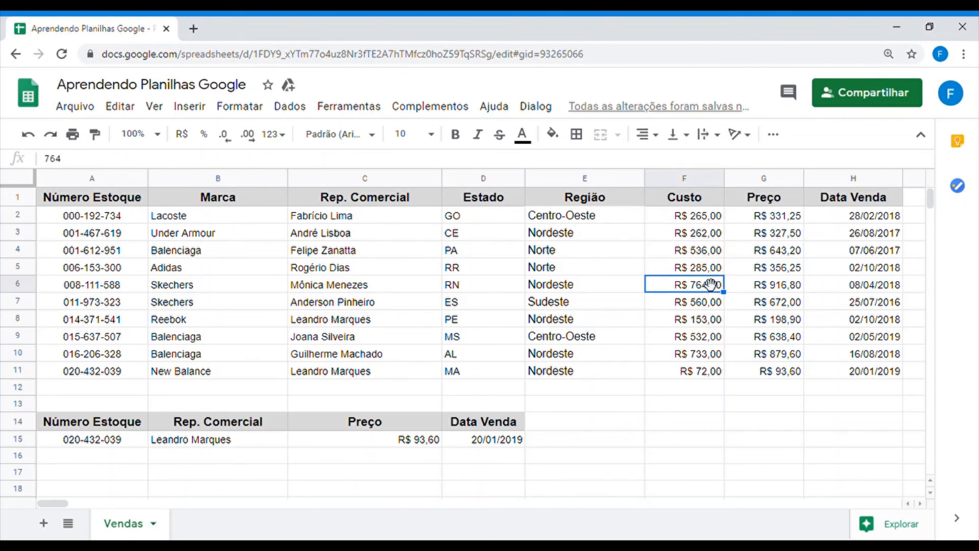
pyautogui.moveTo(90, 213); pyautogui.dragTo(120, 365)
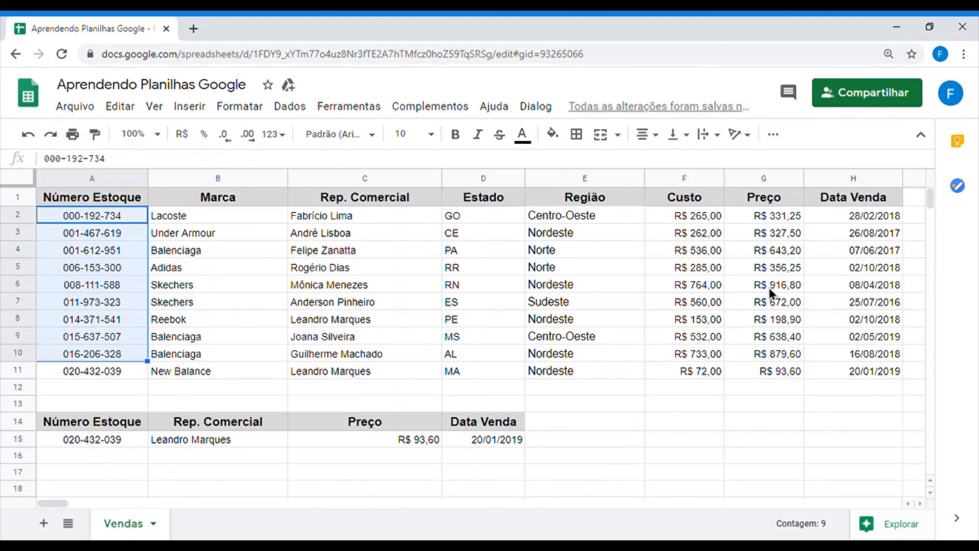
pyautogui.click(542, 285)
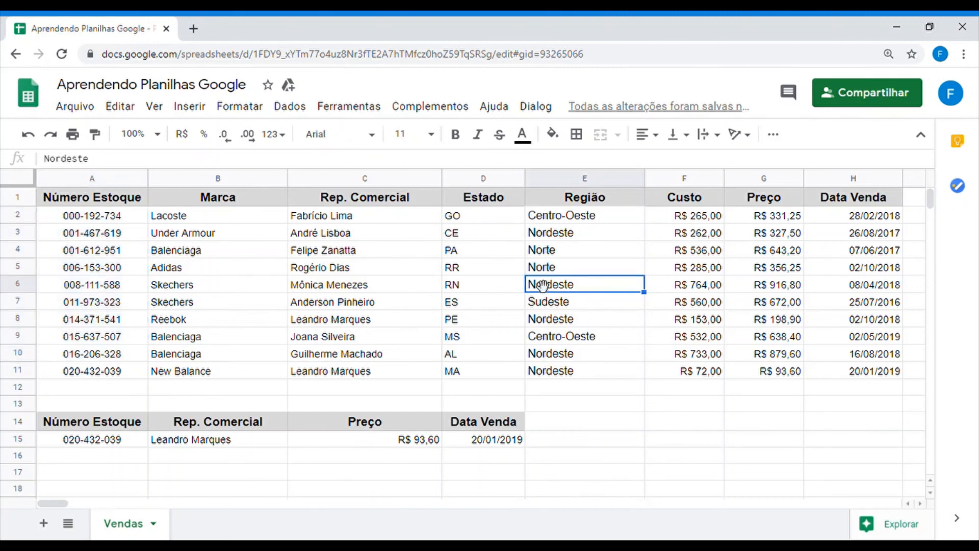